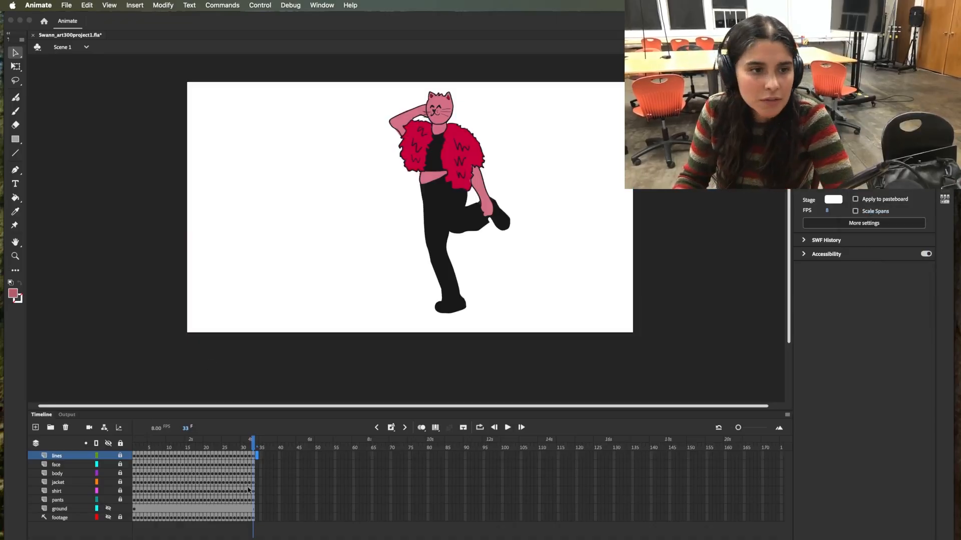
# - Play the animation from its first frame
pyautogui.click(148, 444)
pyautogui.moveTo(149, 444); pyautogui.dragTo(114, 444)
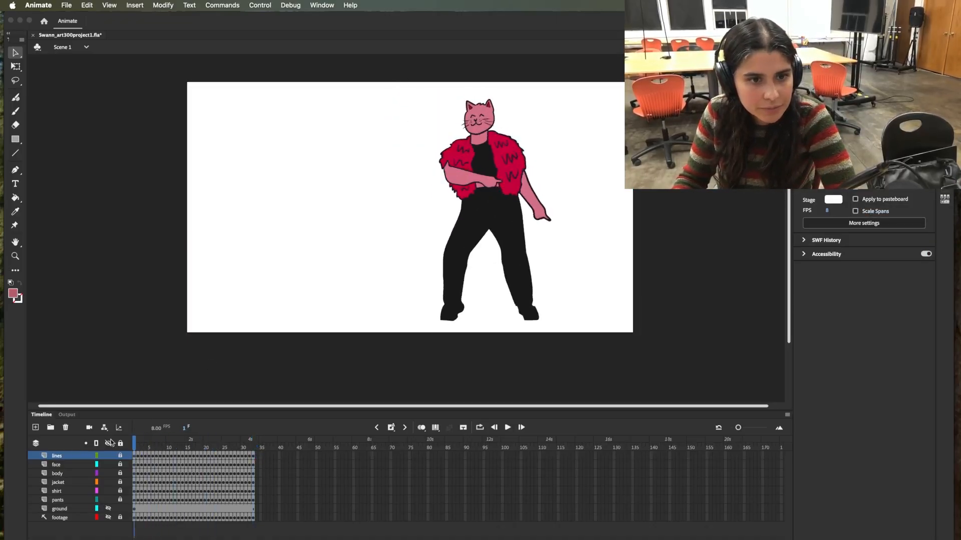
pyautogui.click(508, 427)
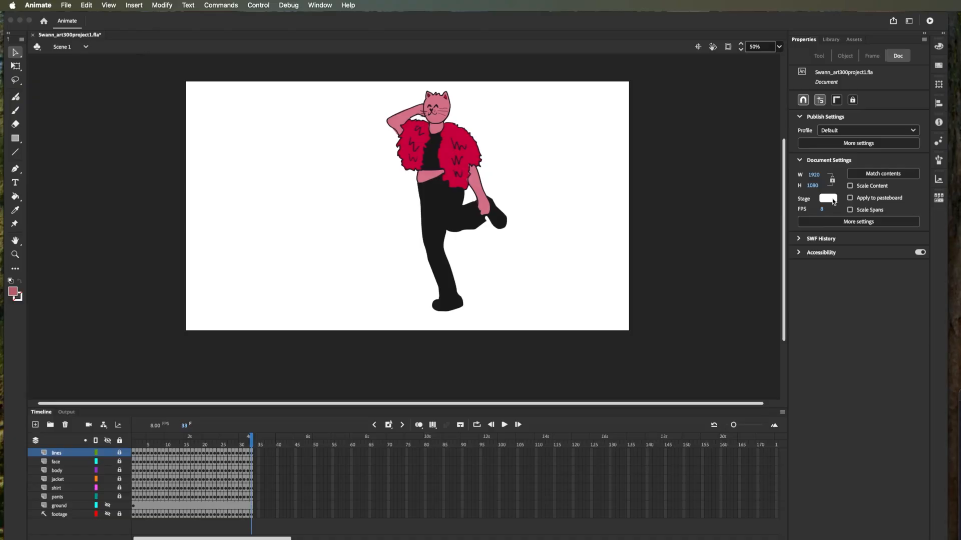
# - Set the document's stage color to light pink #FFCCCC
pyautogui.click(828, 199)
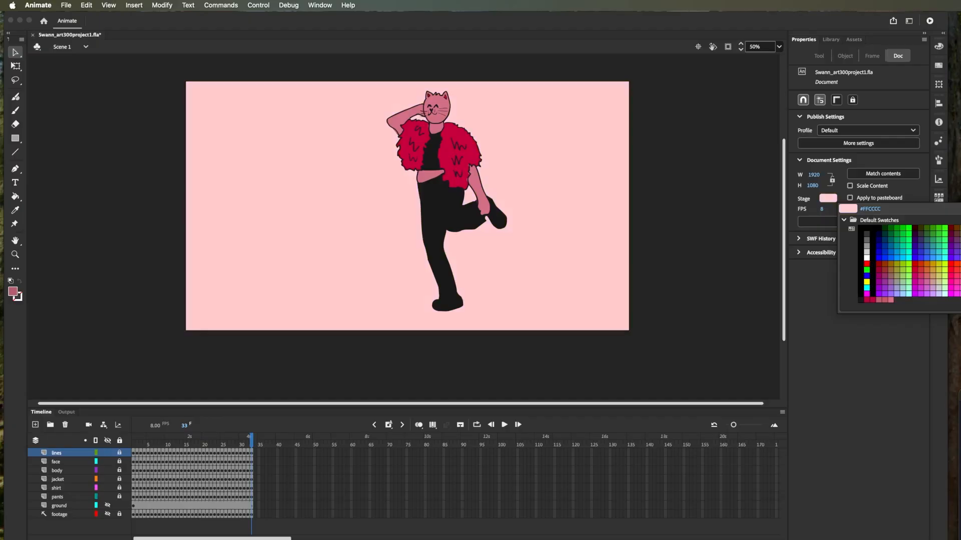
pyautogui.click(884, 299)
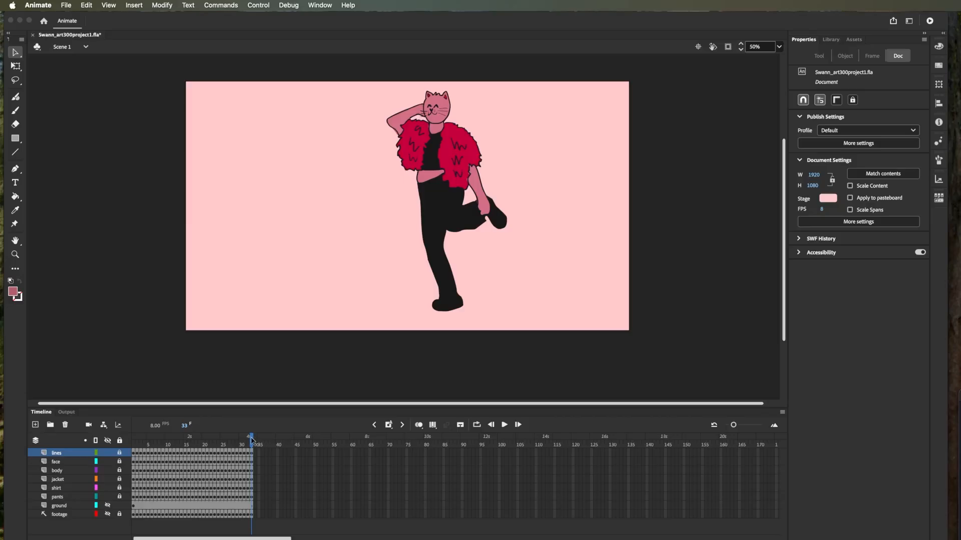
# - Show the ground layer and replace its shape with a new dark pink rectangle slightly wider than the stage, across its lower part
pyautogui.moveTo(252, 440); pyautogui.dragTo(125, 435)
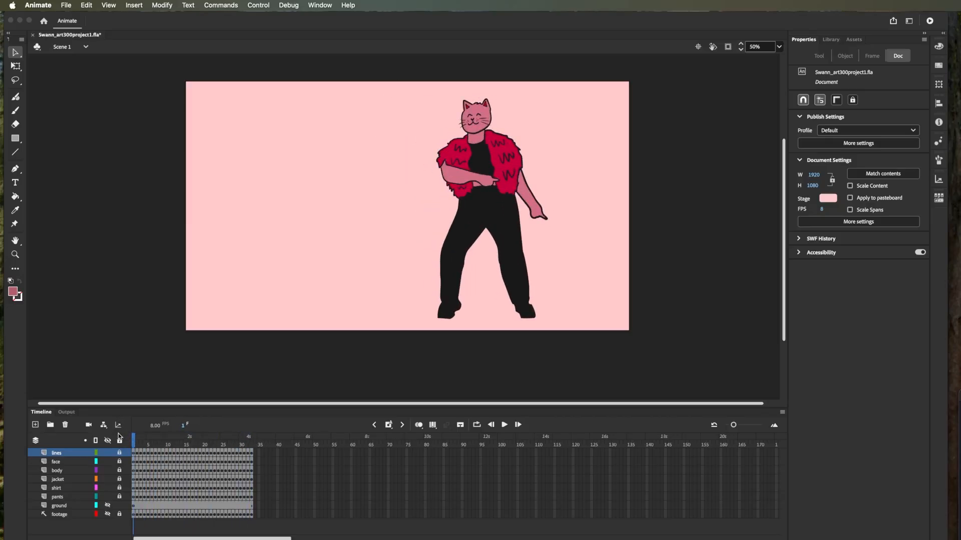
pyautogui.click(108, 508)
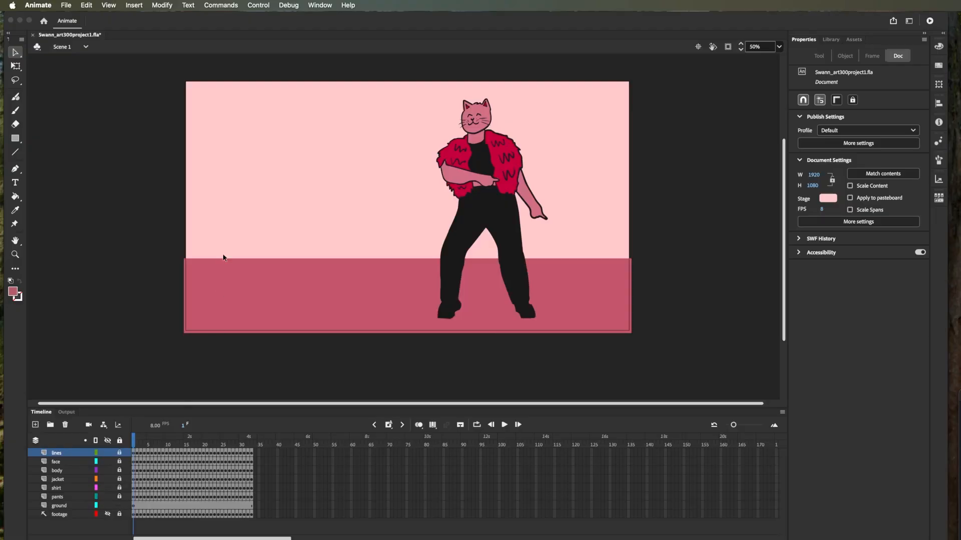
pyautogui.click(226, 286)
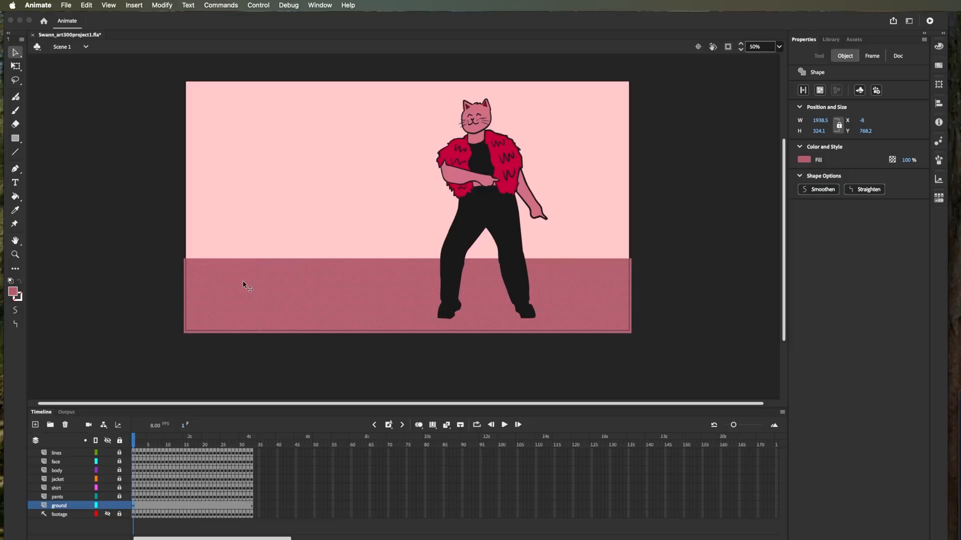
pyautogui.press('Delete')
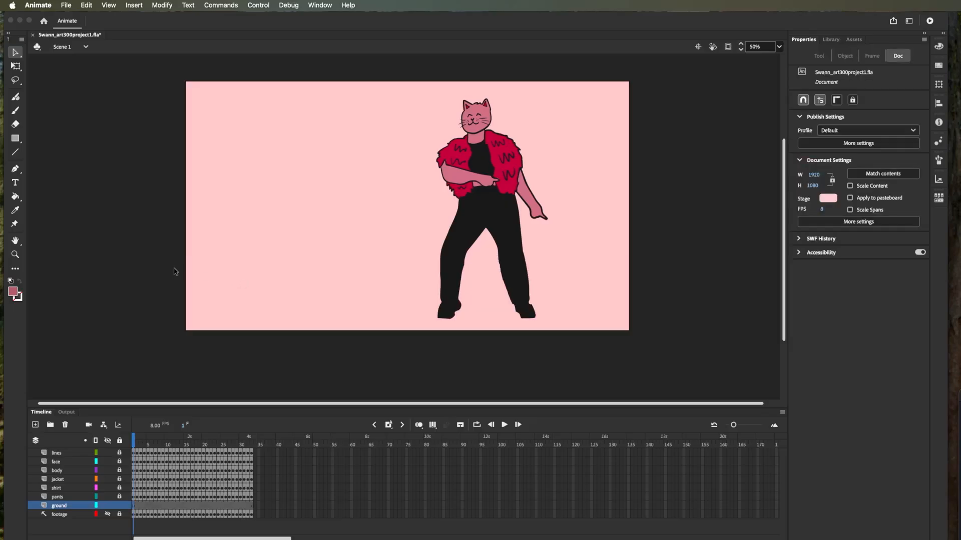
pyautogui.click(16, 139)
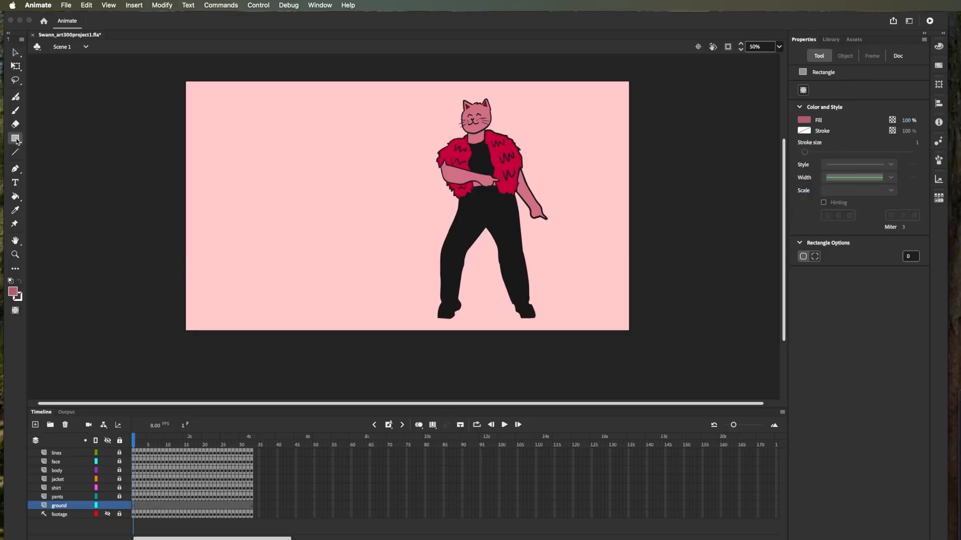
pyautogui.moveTo(176, 263); pyautogui.dragTo(638, 336)
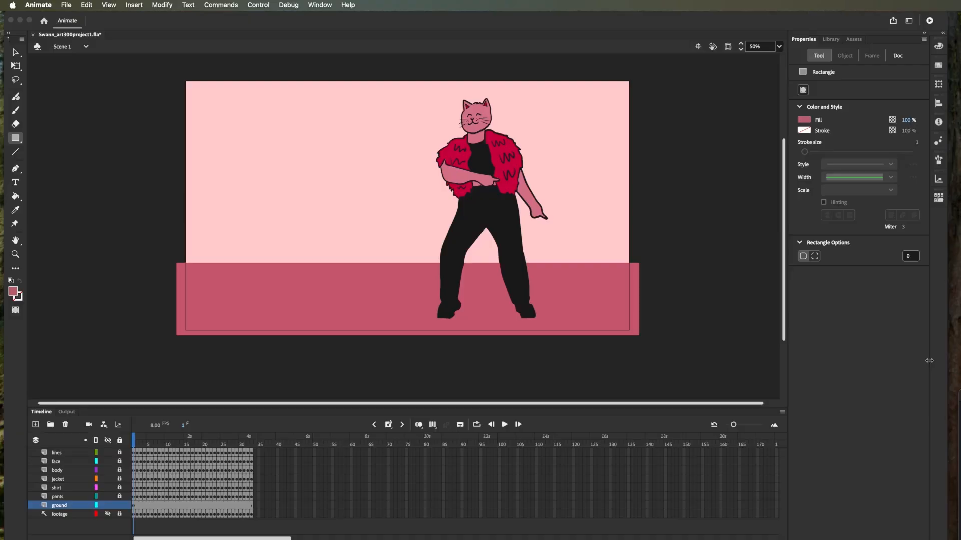
# - Preview the animation as a test movie and close the preview
pyautogui.press('super+Return')
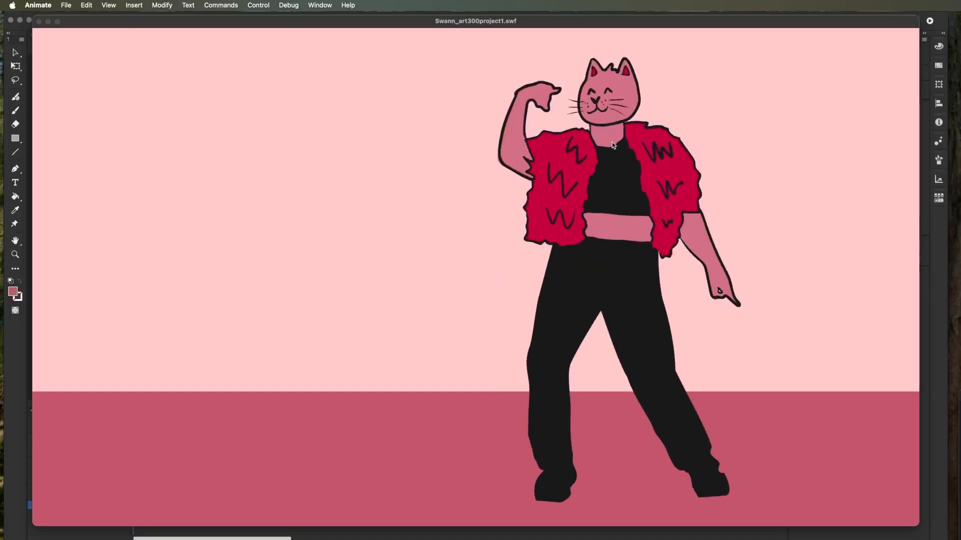
pyautogui.click(39, 22)
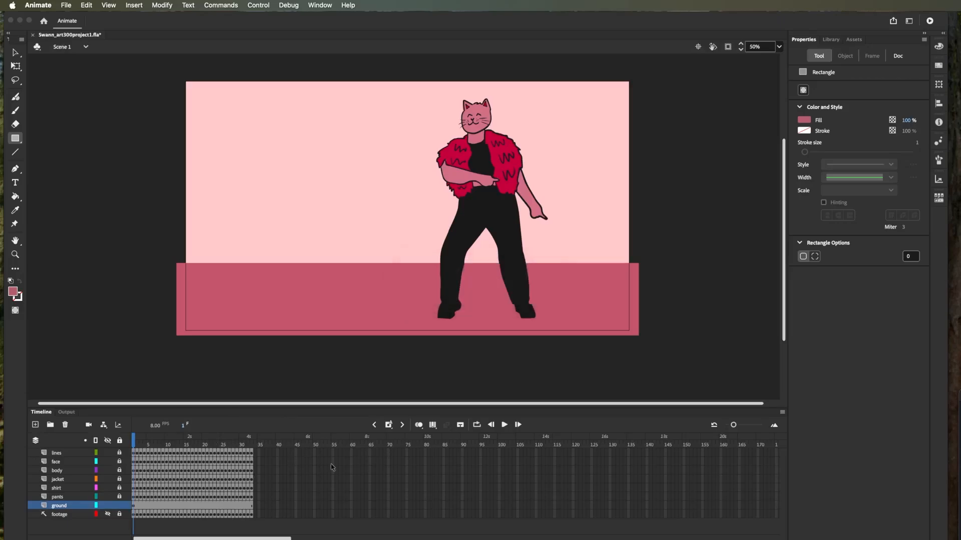
# - Copy frames 2 to 32 of the six layers from lines down to pants
pyautogui.moveTo(133, 442); pyautogui.dragTo(189, 444)
pyautogui.click(137, 455)
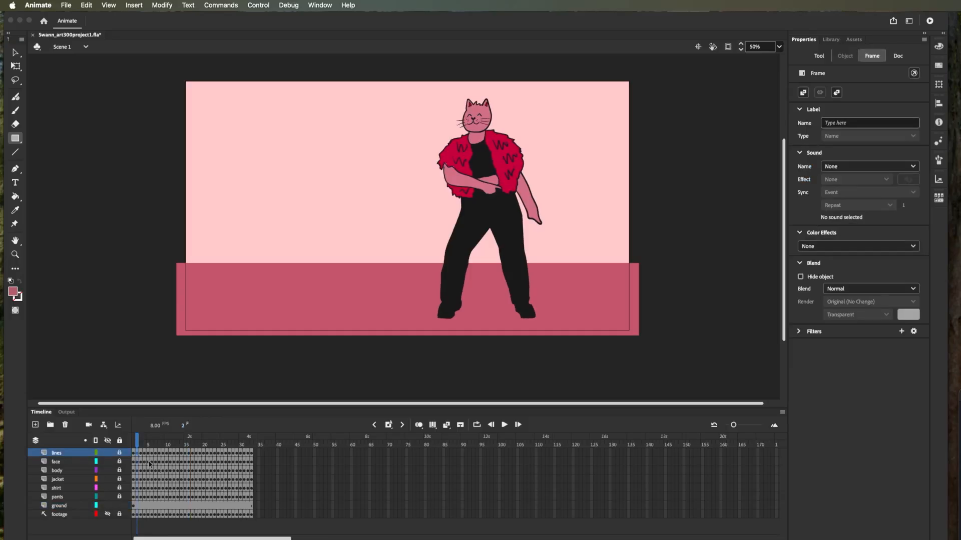
pyautogui.keyDown('shift'); pyautogui.click(247, 501); pyautogui.keyUp('shift')
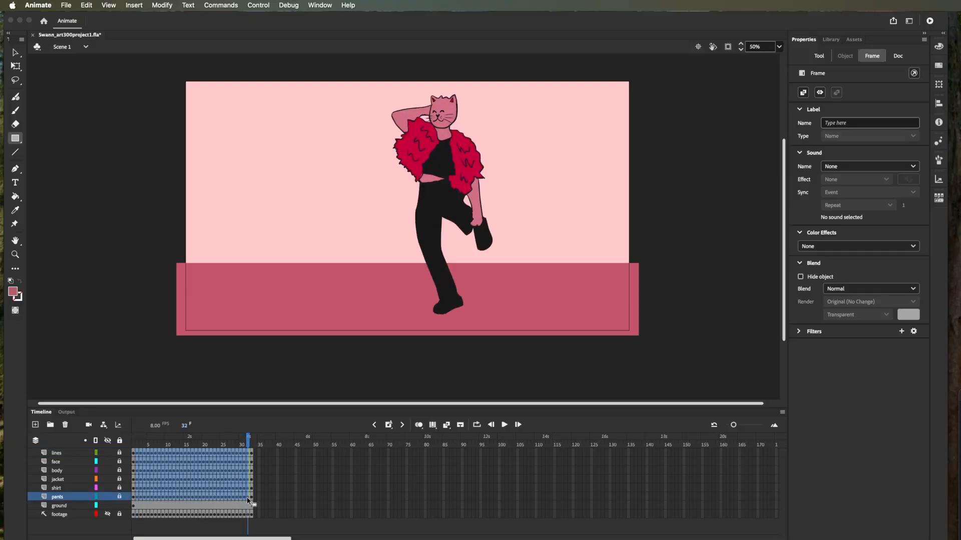
pyautogui.rightClick(212, 479)
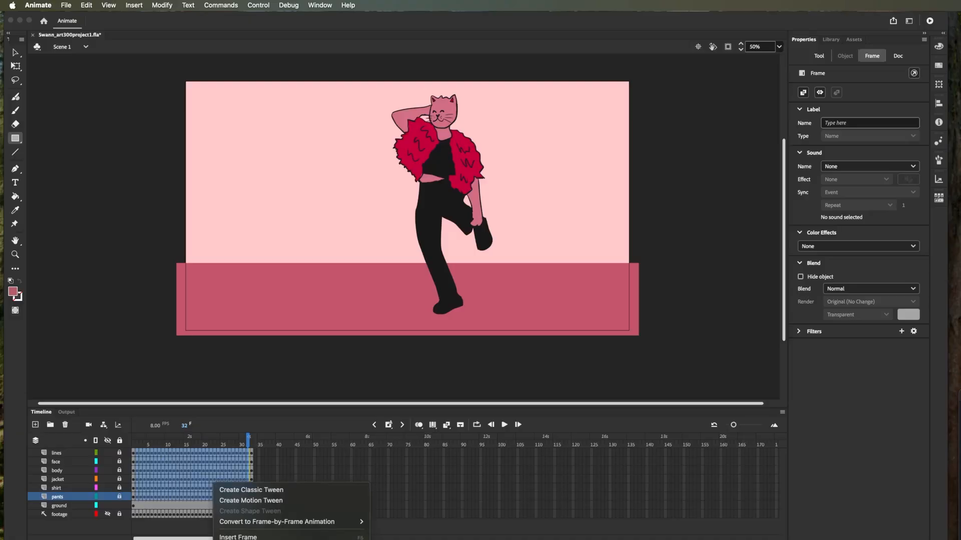
pyautogui.press('Escape')
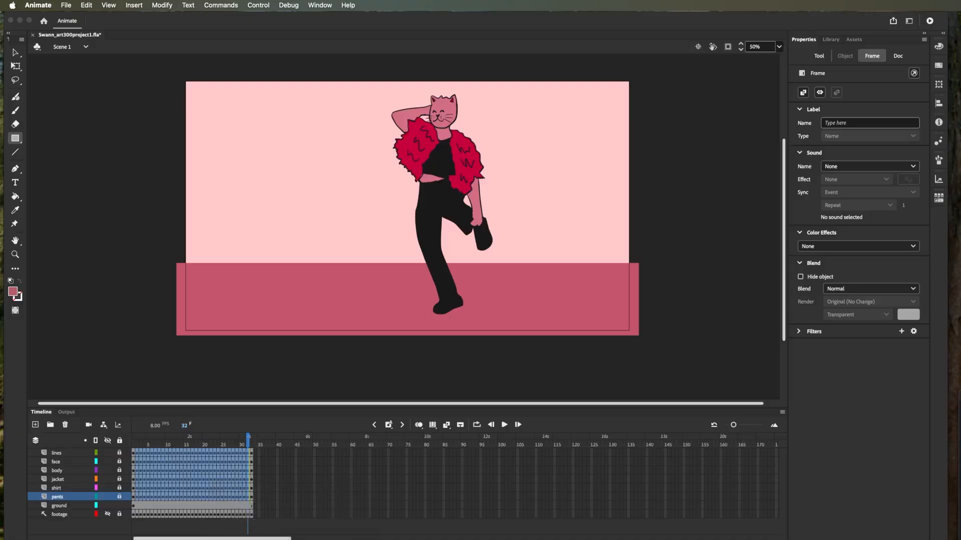
# - Add a blank keyframe at frame 34 on the lines layer and paste the copied frames there
pyautogui.click(256, 455)
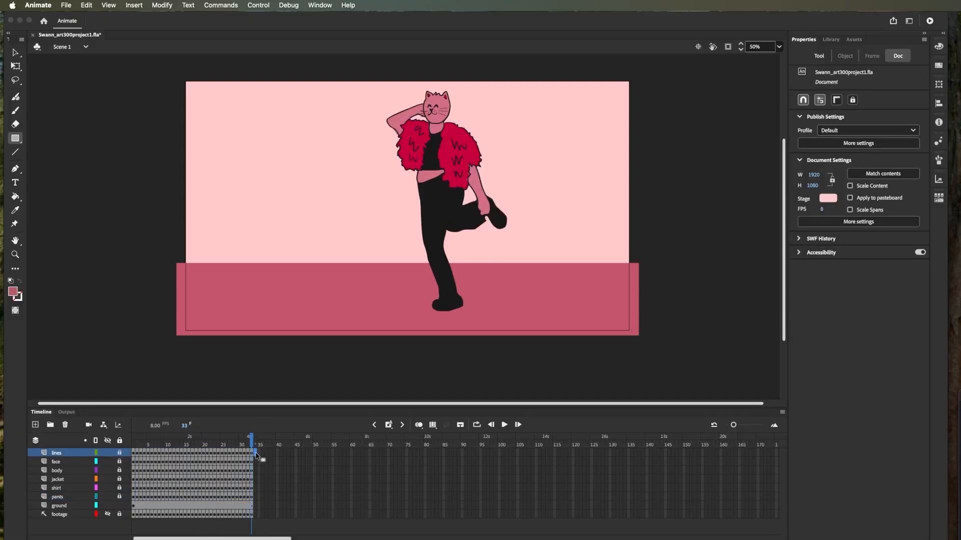
pyautogui.click(391, 427)
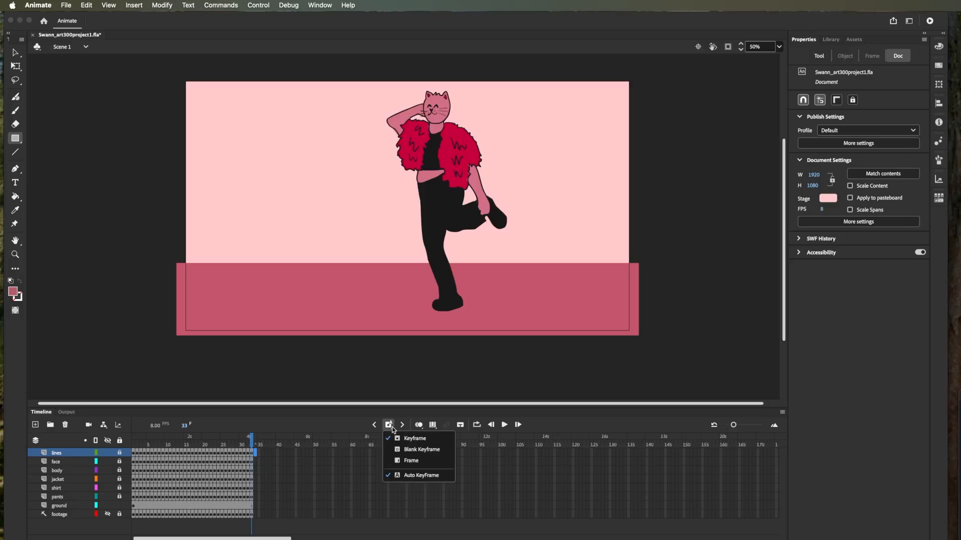
pyautogui.click(418, 450)
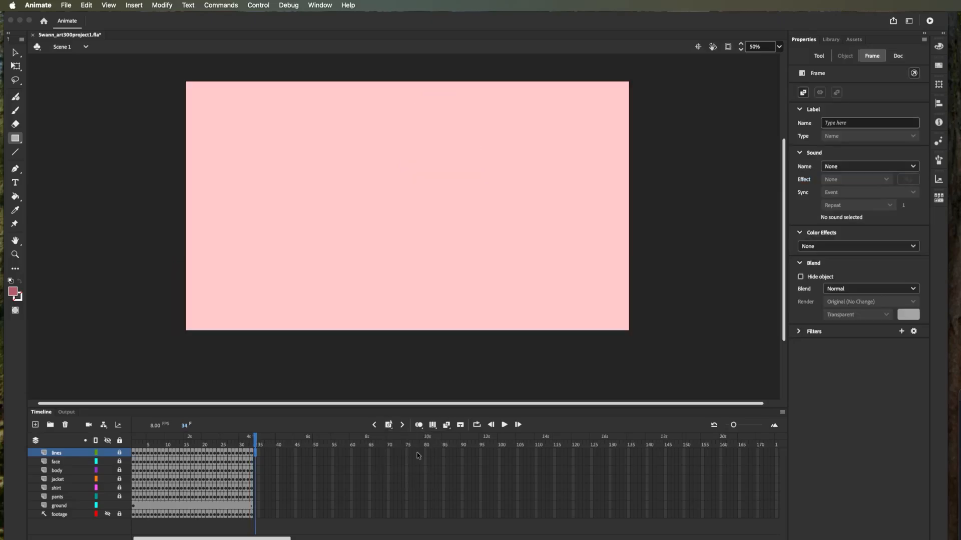
pyautogui.rightClick(256, 455)
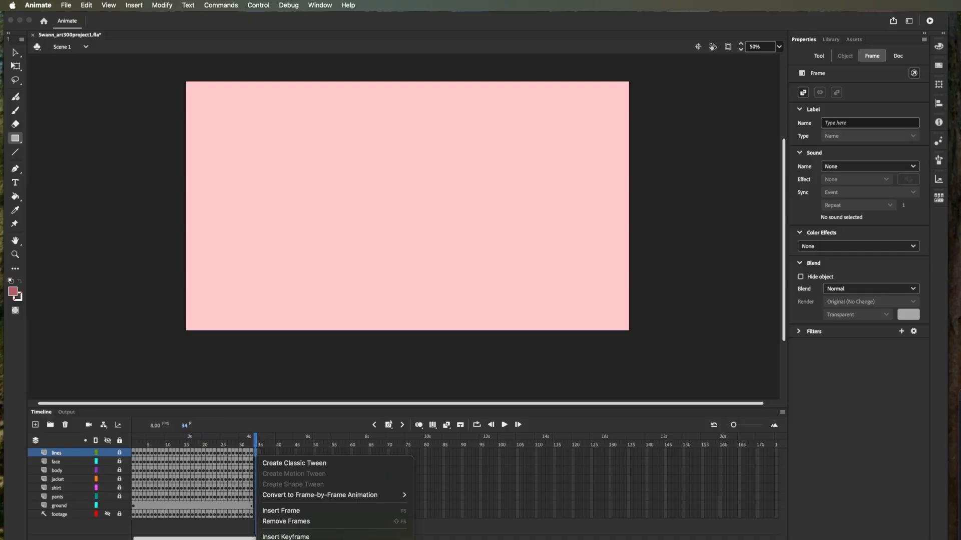
pyautogui.click(285, 539)
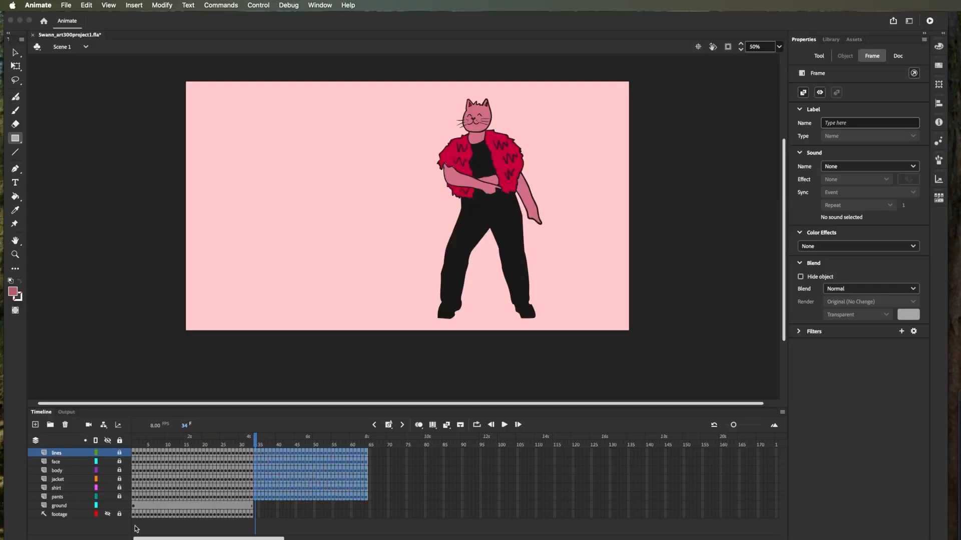
# - Hide the ground layer, turn on looping for the whole timeline and play the animation from the first frame
pyautogui.click(107, 506)
pyautogui.moveTo(257, 441); pyautogui.dragTo(109, 431)
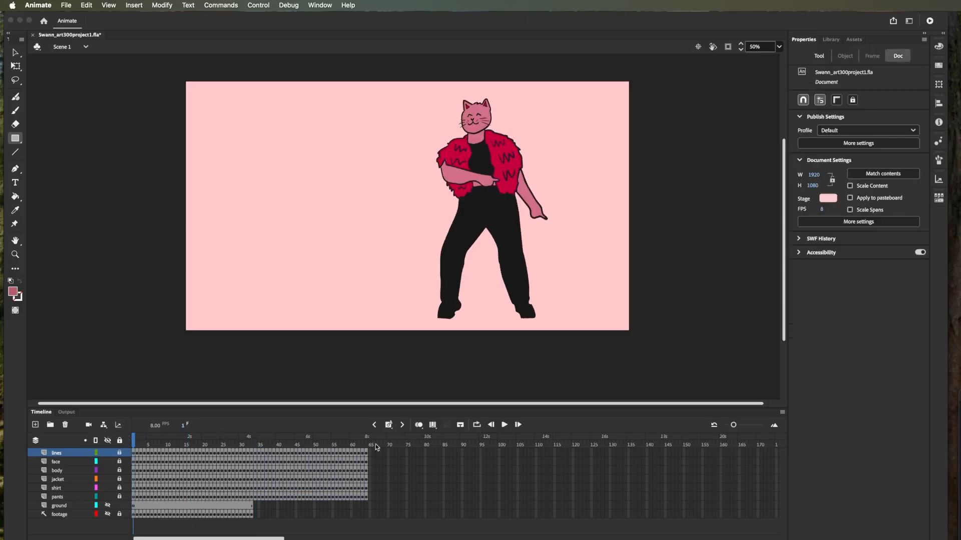
pyautogui.click(478, 425)
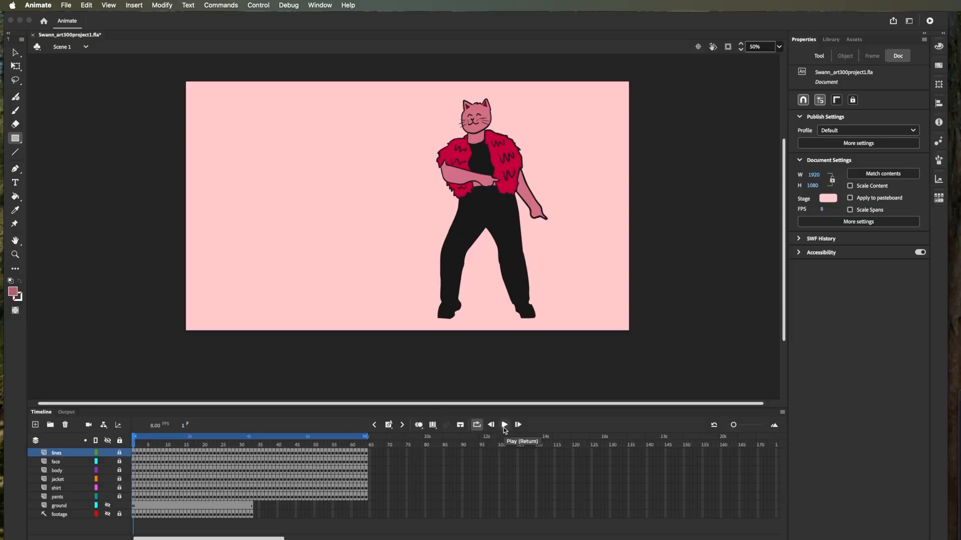
pyautogui.click(504, 426)
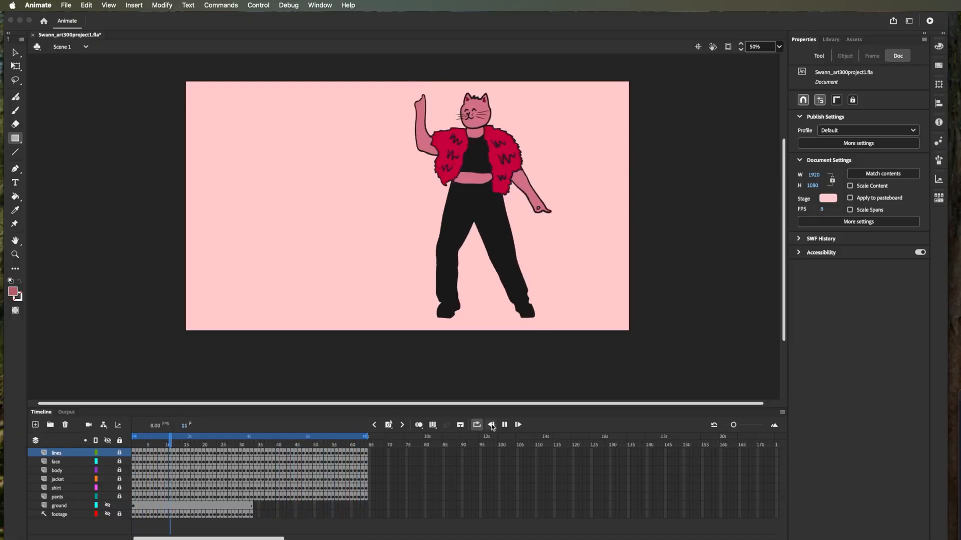
pyautogui.click(504, 425)
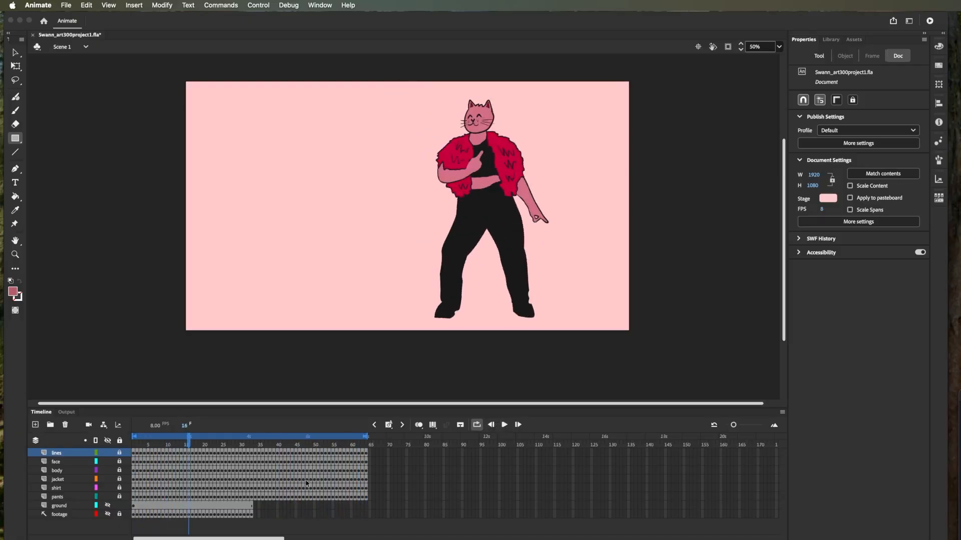
# - Reverse the pasted frames 34 to 64 on the six layers from lines to pants and return to frame 1
pyautogui.click(254, 497)
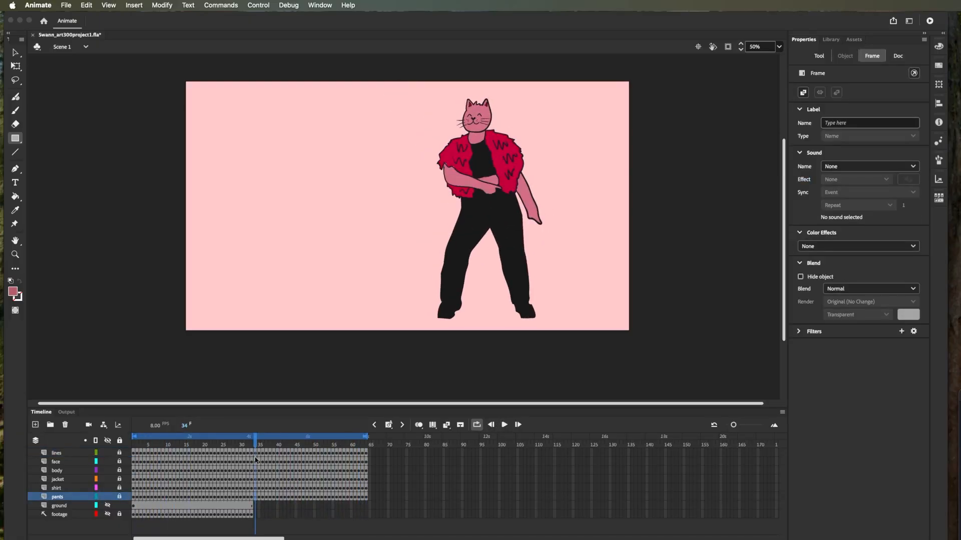
pyautogui.moveTo(262, 454); pyautogui.dragTo(259, 455)
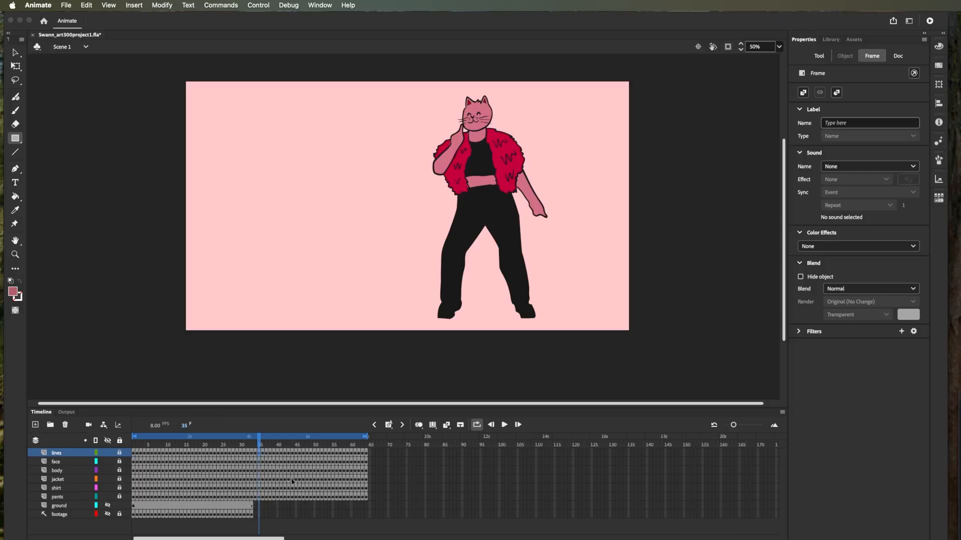
pyautogui.click(257, 446)
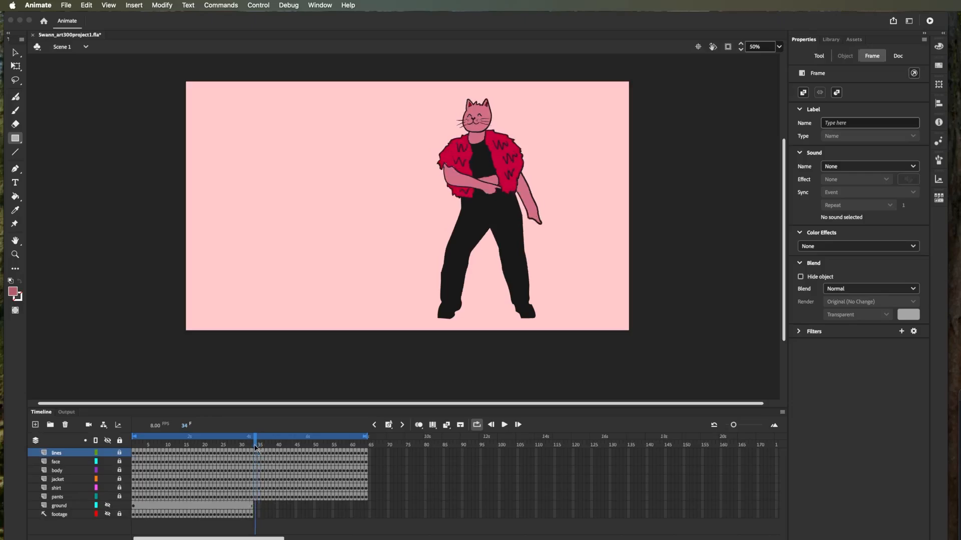
pyautogui.moveTo(256, 447)
pyautogui.mouseDown()
pyautogui.moveTo(369, 461)
pyautogui.moveTo(237, 464)
pyautogui.moveTo(251, 464)
pyautogui.mouseUp()
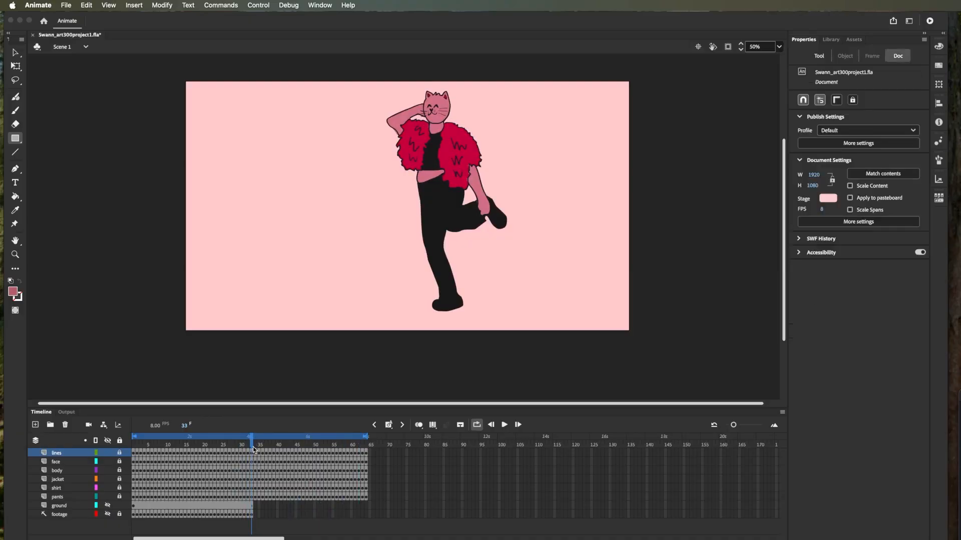
pyautogui.click(256, 447)
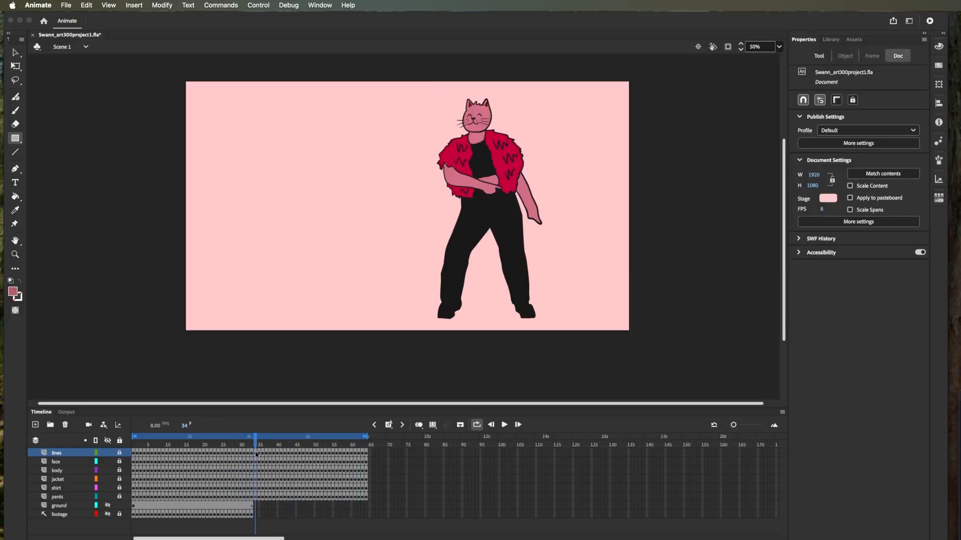
pyautogui.click(256, 454)
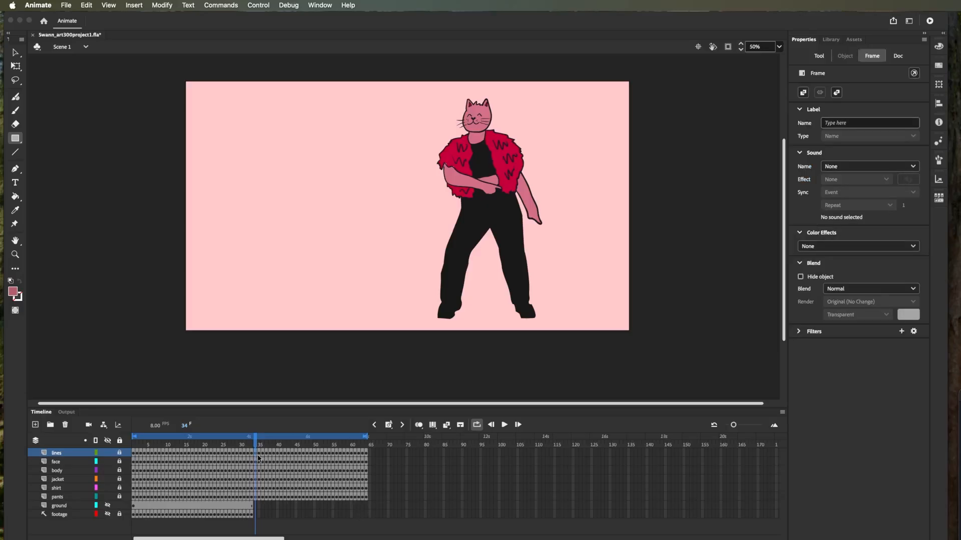
pyautogui.keyDown('shift'); pyautogui.click(367, 499); pyautogui.keyUp('shift')
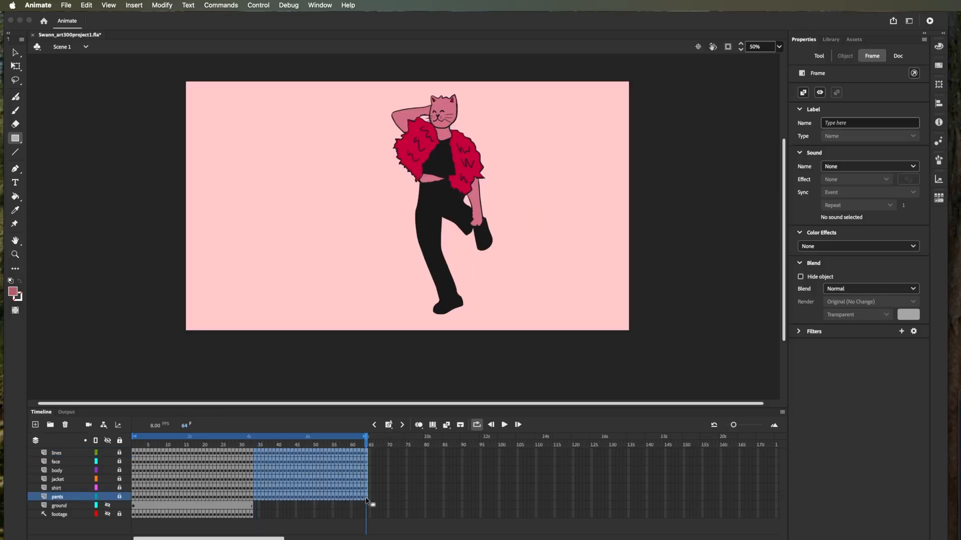
pyautogui.rightClick(321, 469)
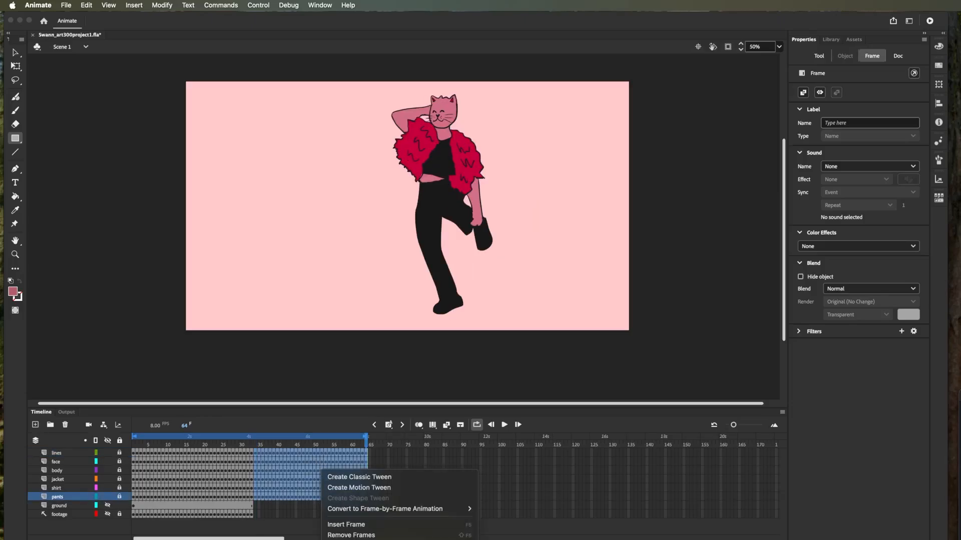
pyautogui.click(357, 539)
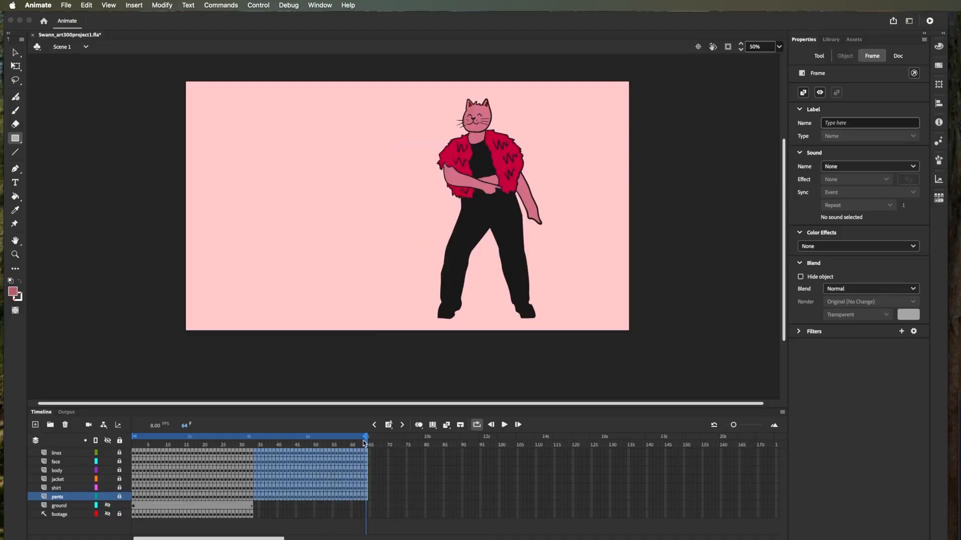
pyautogui.moveTo(364, 444); pyautogui.dragTo(133, 452)
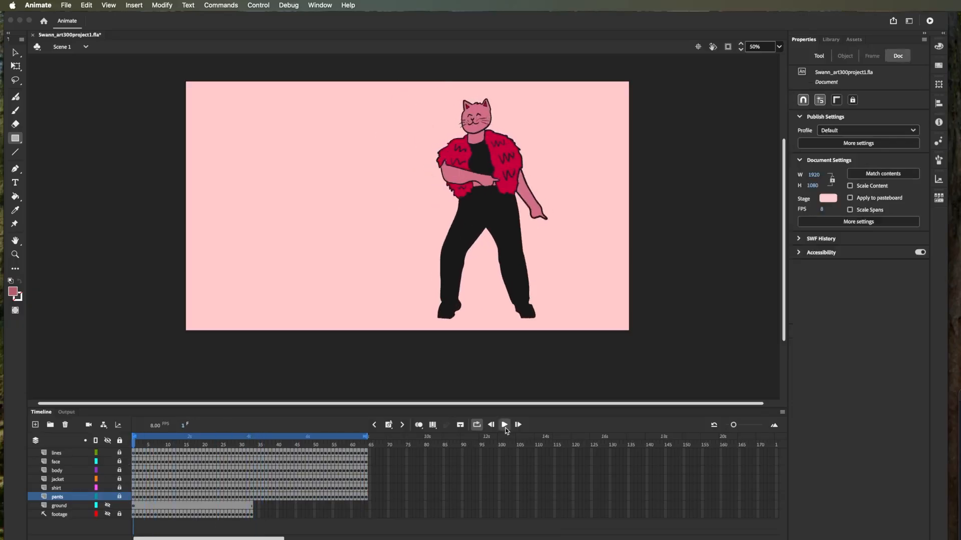
# - Play back the loop and remove the surplus frames after frame 62 on the six layers from lines to pants
pyautogui.click(505, 425)
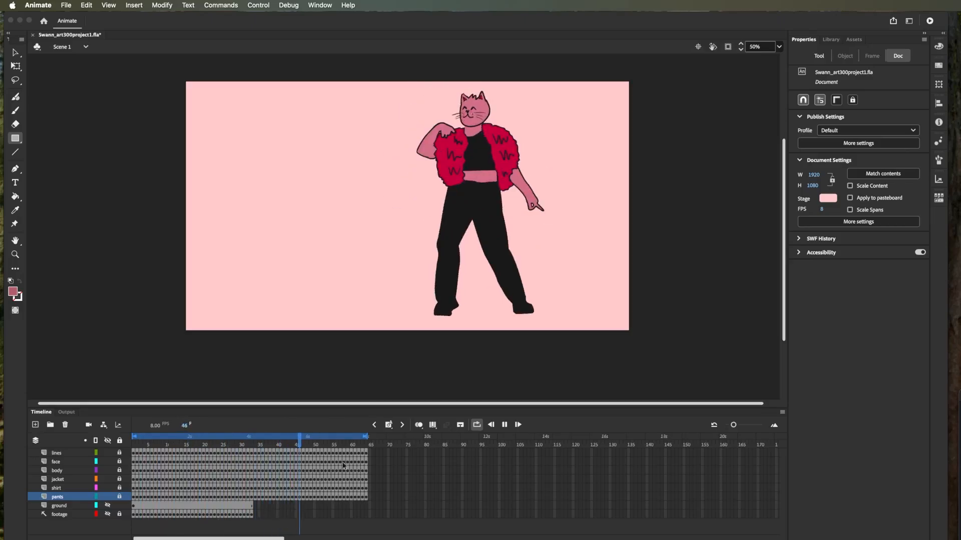
pyautogui.click(504, 425)
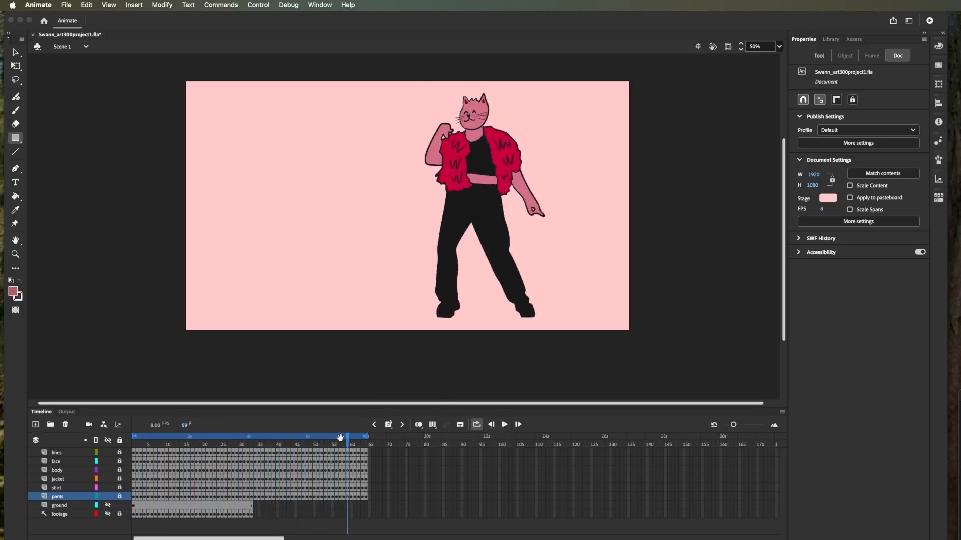
pyautogui.click(364, 454)
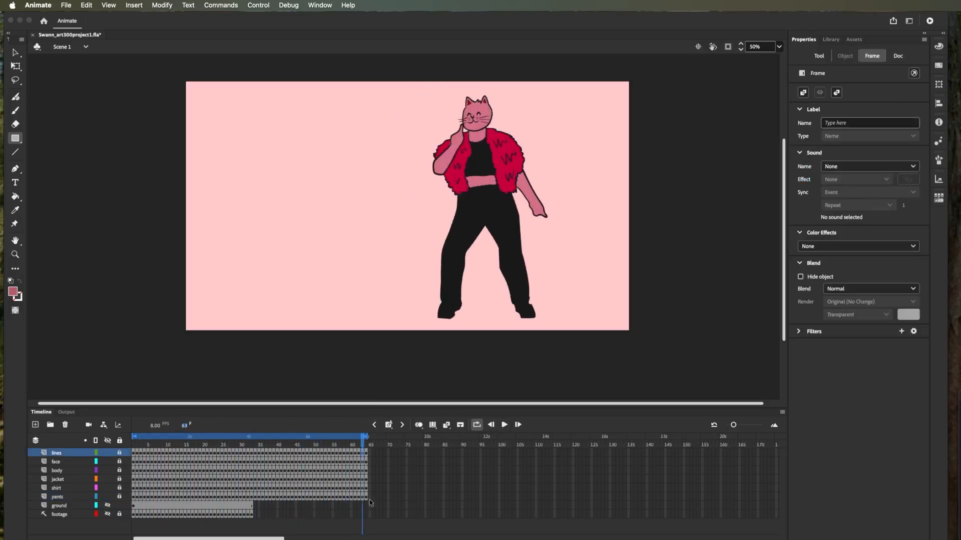
pyautogui.moveTo(368, 453); pyautogui.dragTo(369, 497)
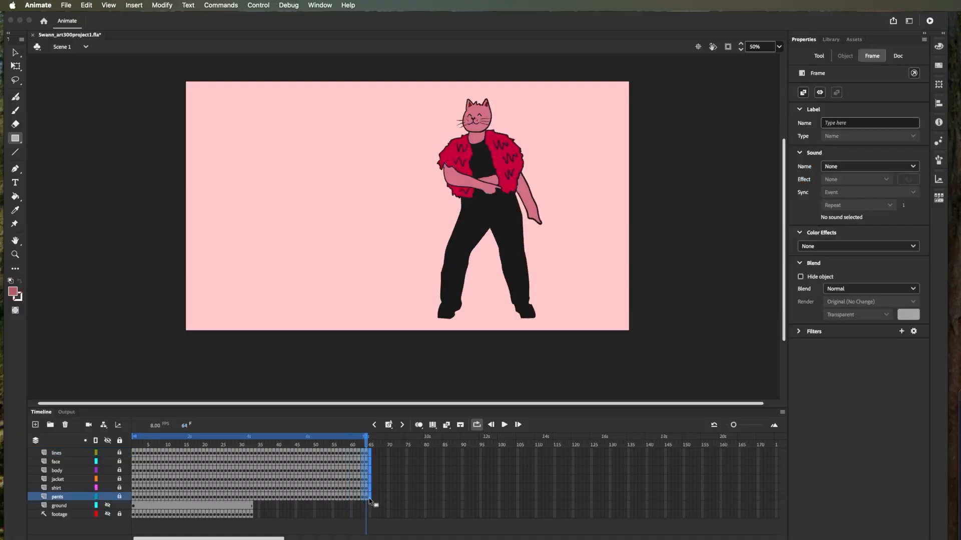
pyautogui.rightClick(367, 471)
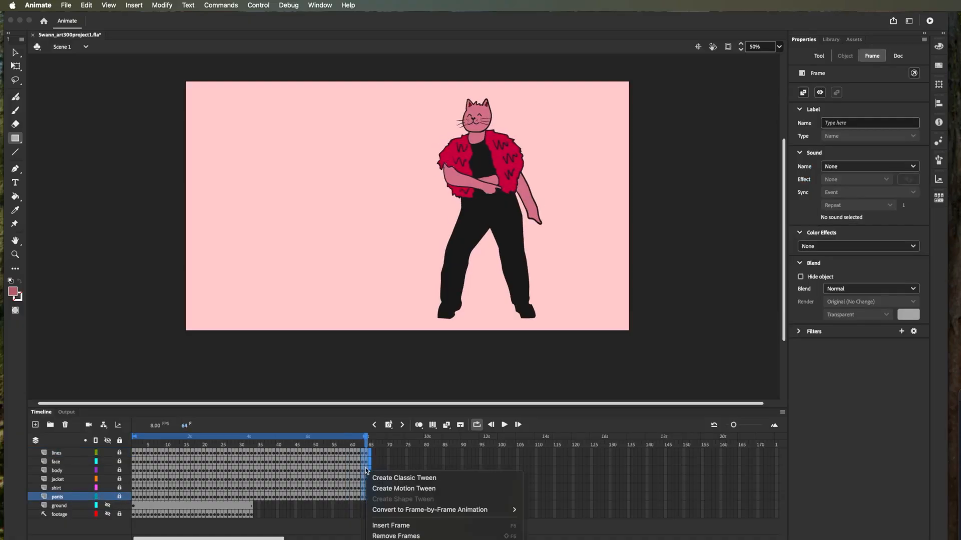
pyautogui.click(392, 536)
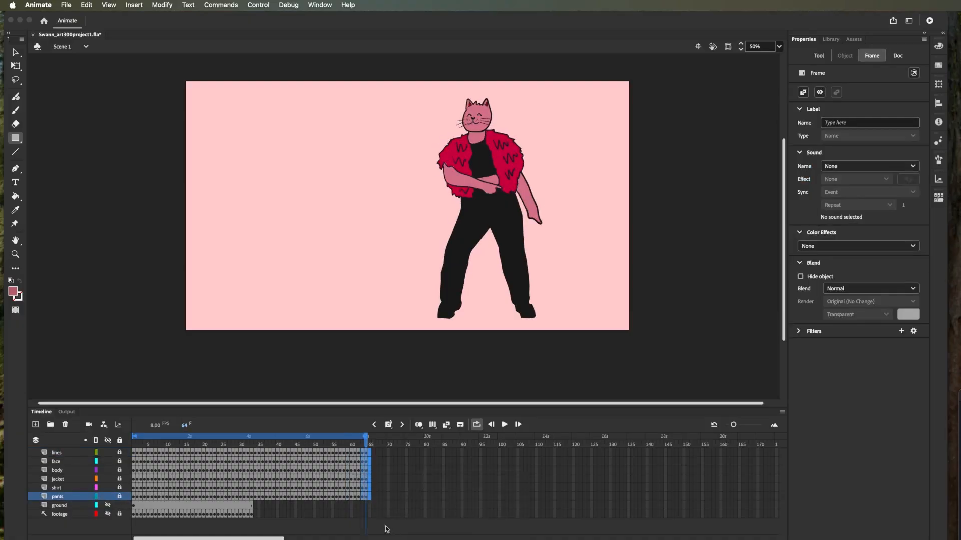
# - Return to frame 1 and play the shortened loop to check its transition
pyautogui.moveTo(356, 444); pyautogui.dragTo(54, 463)
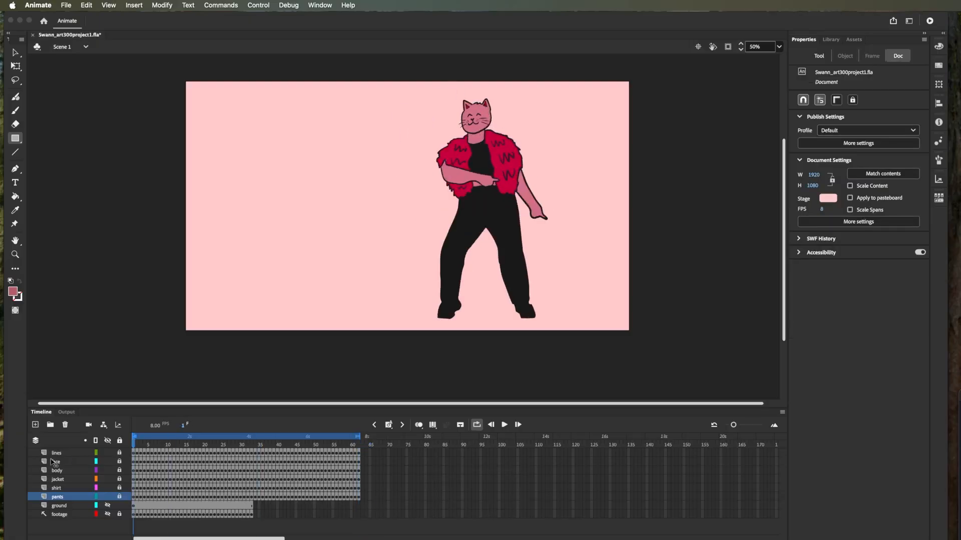
pyautogui.click(504, 426)
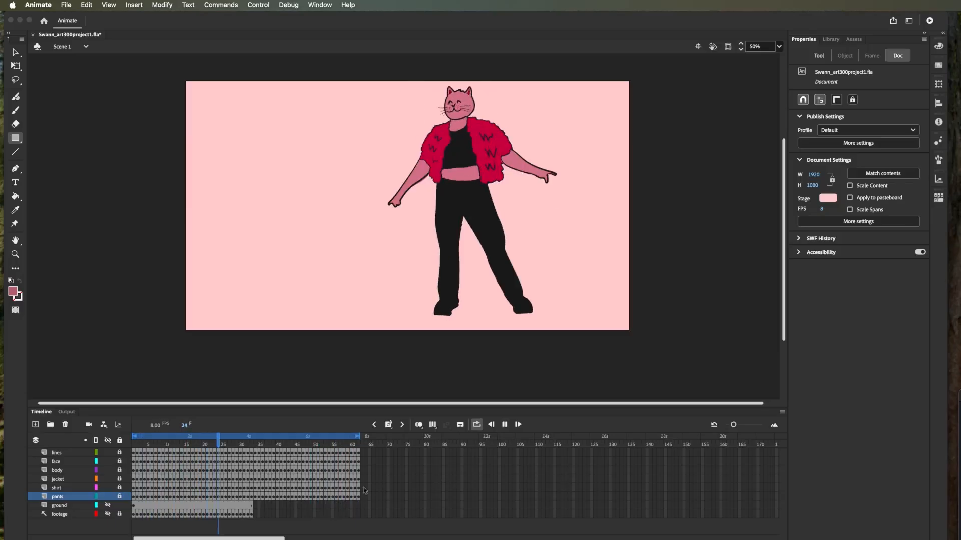
pyautogui.click(505, 425)
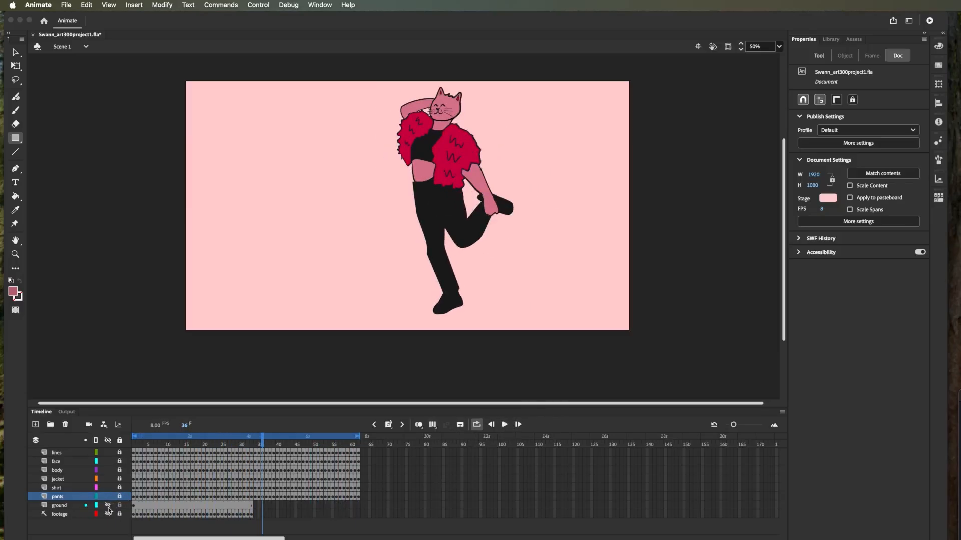
# - Show the ground layer and extend its frames to frame 62, matching the end of the character layers
pyautogui.moveTo(264, 437); pyautogui.dragTo(238, 459)
pyautogui.click(238, 505)
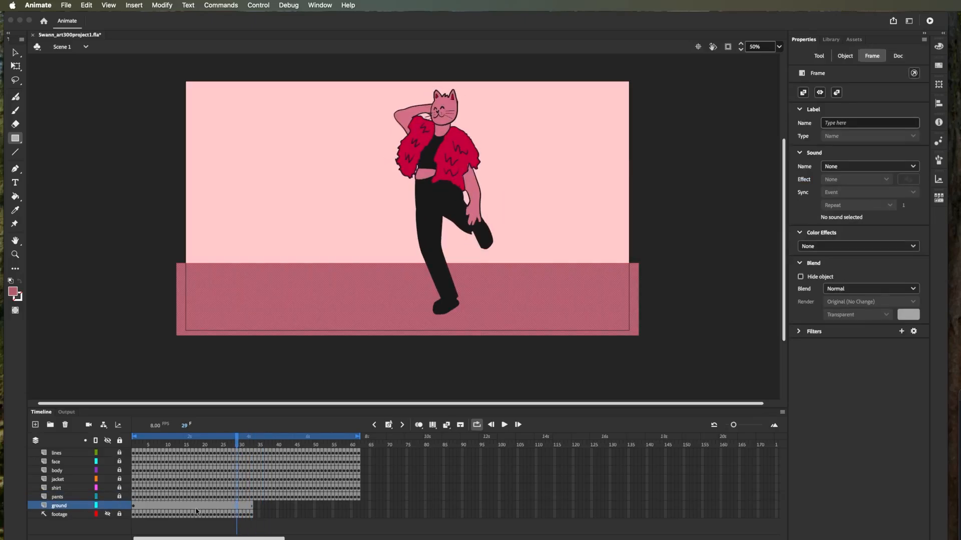
pyautogui.click(245, 506)
pyautogui.press('F5')
pyautogui.press('F5')
pyautogui.press('F5')
pyautogui.press('F5')
pyautogui.press('F5')
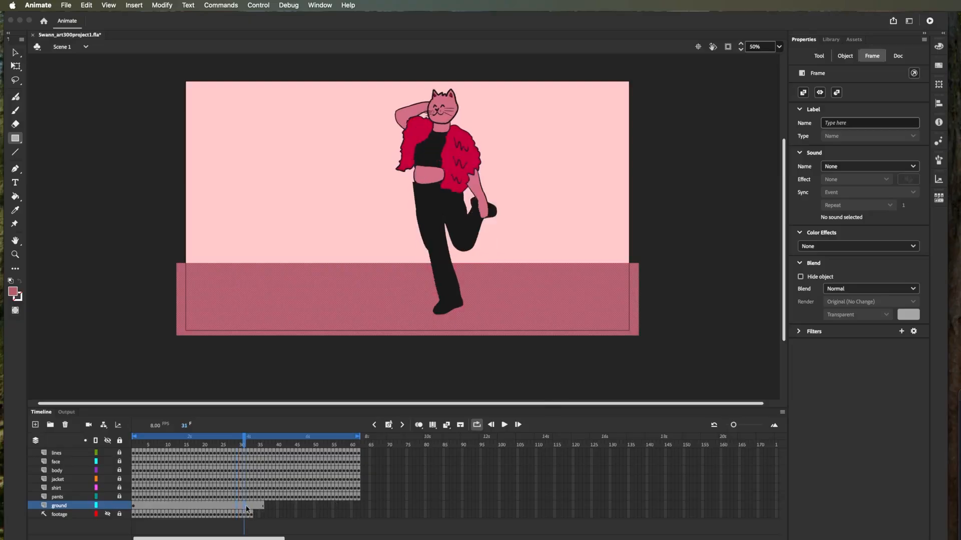
pyautogui.press('F5')
pyautogui.press('F5')
pyautogui.press('F5')
pyautogui.press('F5')
pyautogui.press('F5')
pyautogui.press('F5')
pyautogui.press('F5')
pyautogui.press('F5')
pyautogui.press('F5')
pyautogui.press('F5')
pyautogui.press('F5')
pyautogui.press('F5')
pyautogui.press('F5')
pyautogui.press('F5')
pyautogui.press('F5')
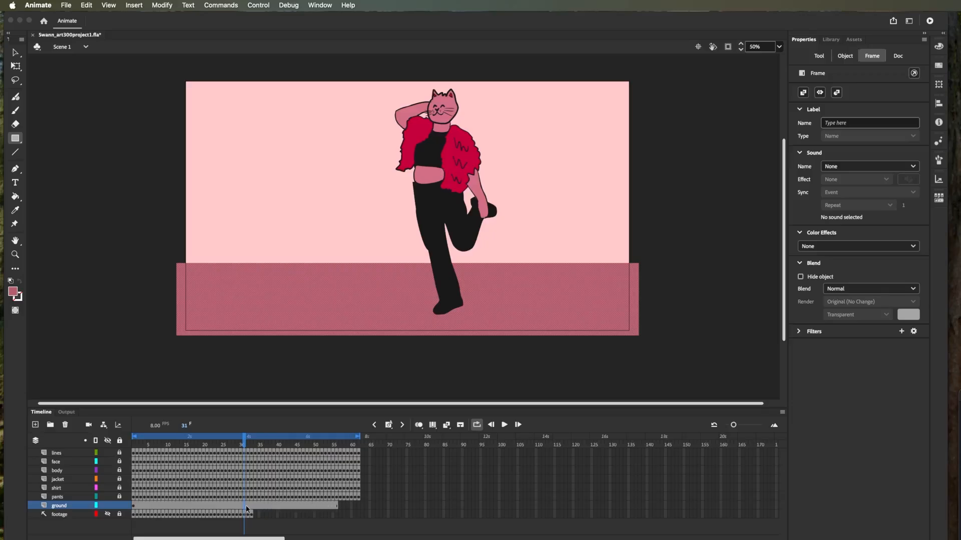
pyautogui.press('F5')
pyautogui.press('F5')
pyautogui.press('F5')
pyautogui.hotkey('shift', 'F5')
pyautogui.hotkey('shift', 'F5')
# - Test the movie in a preview window and close the preview
pyautogui.press('super+Return')
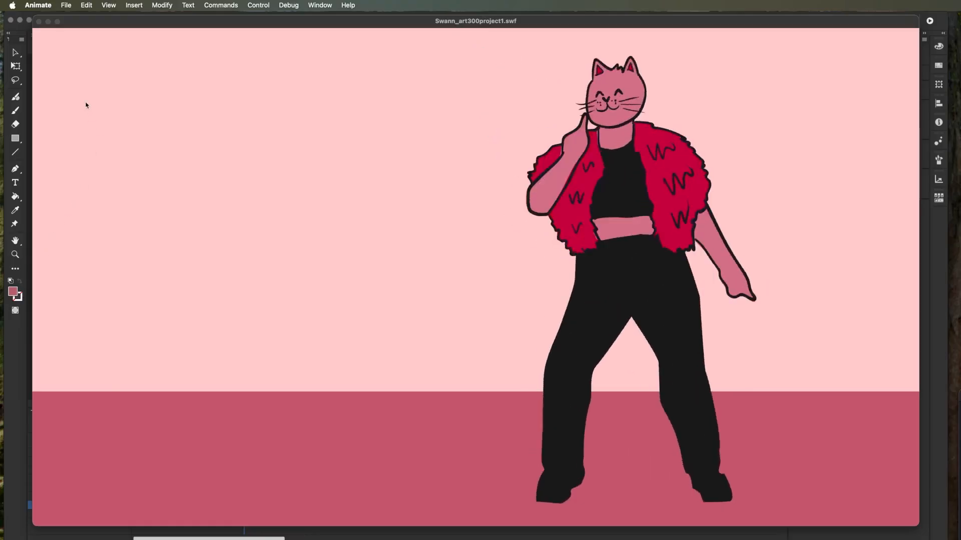
pyautogui.click(38, 21)
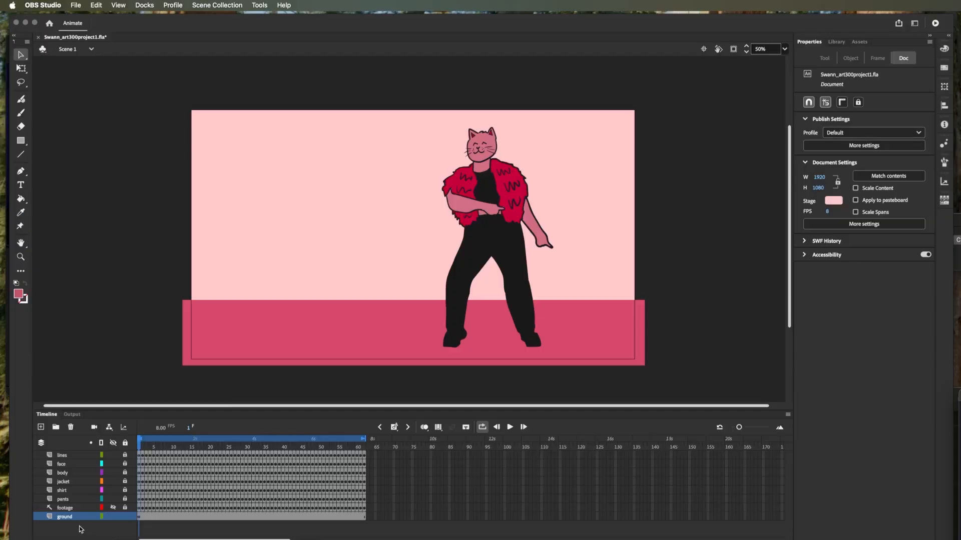
# - Add a new layer directly above the ground layer and name it wall
pyautogui.click(40, 427)
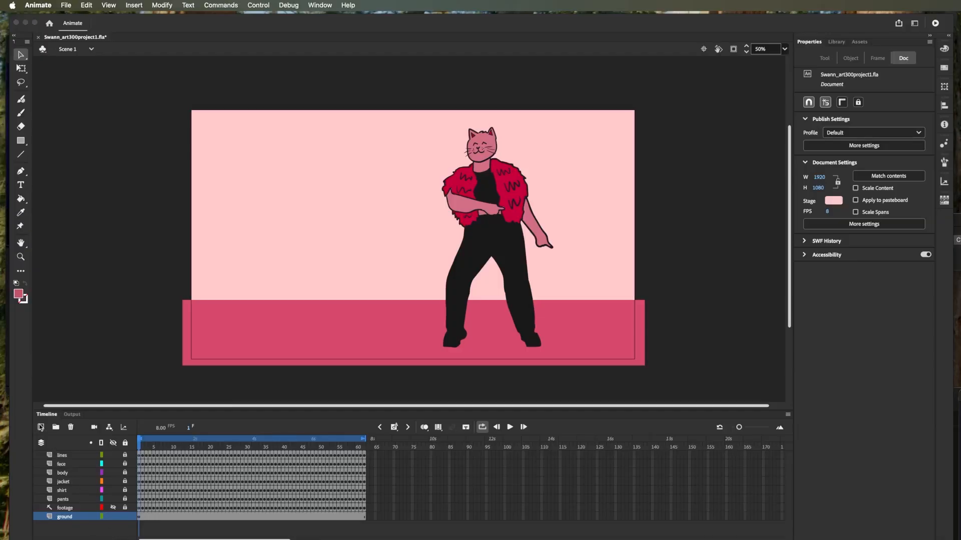
pyautogui.click(41, 428)
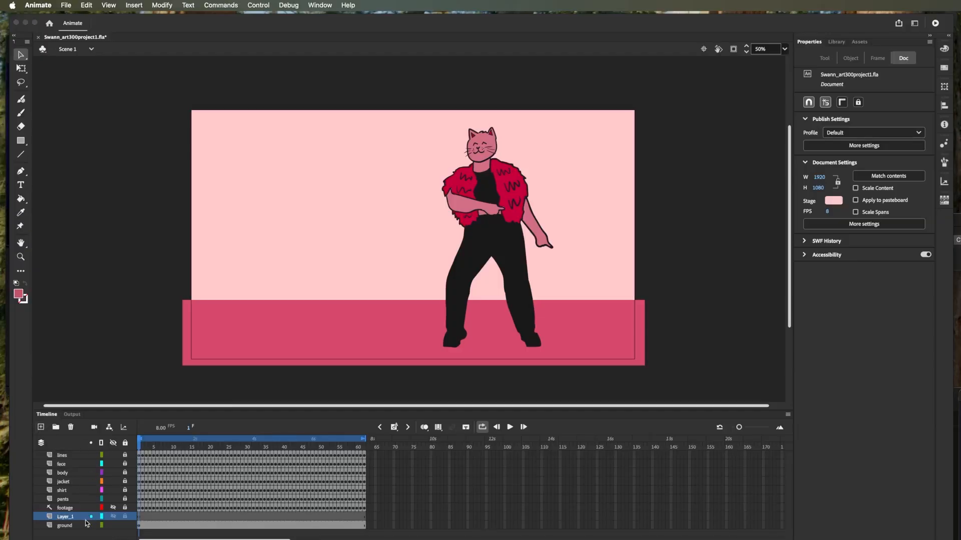
pyautogui.doubleClick(69, 517)
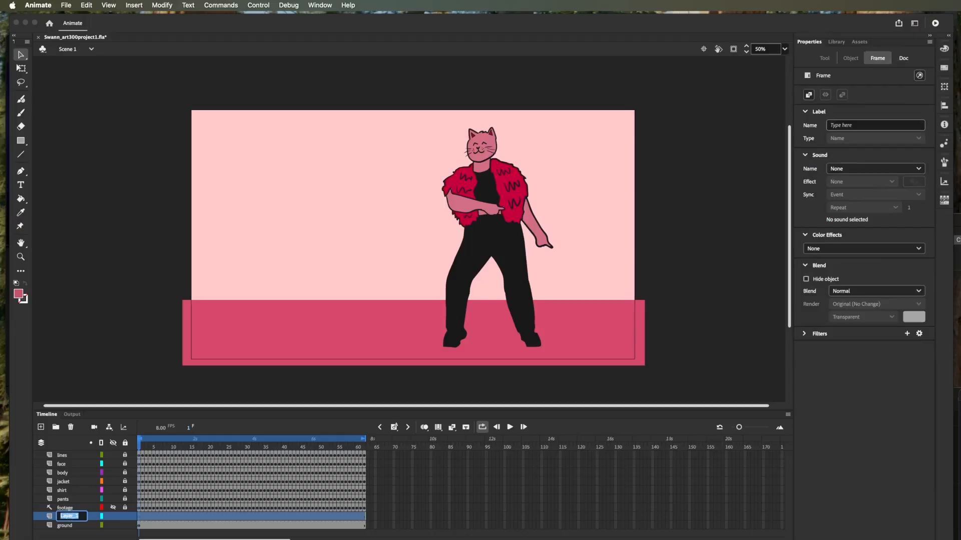
pyautogui.write('wall')
# - Sample the light pink background and draw a rectangle on the wall layer, overlapping the stage edges and reaching down to the ground's upper edge
pyautogui.click(21, 211)
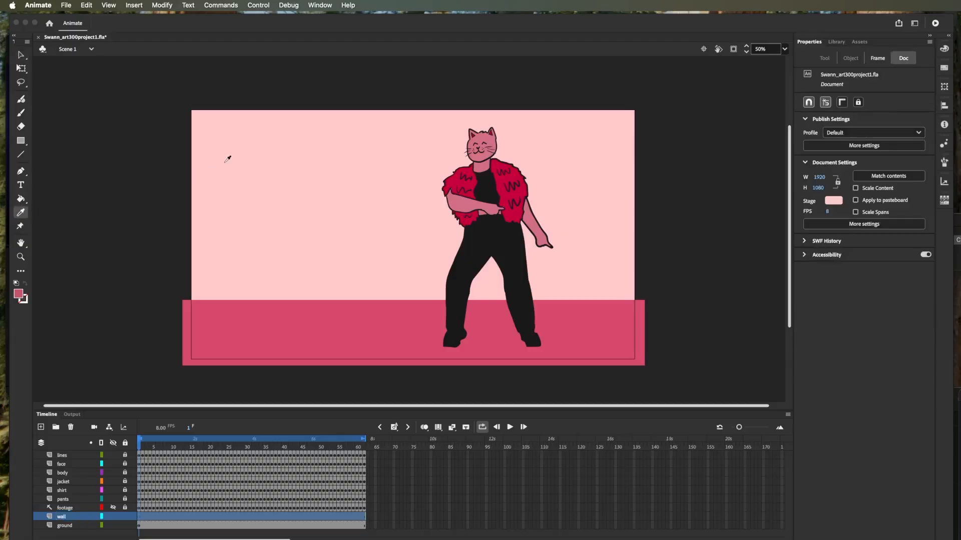
pyautogui.click(283, 165)
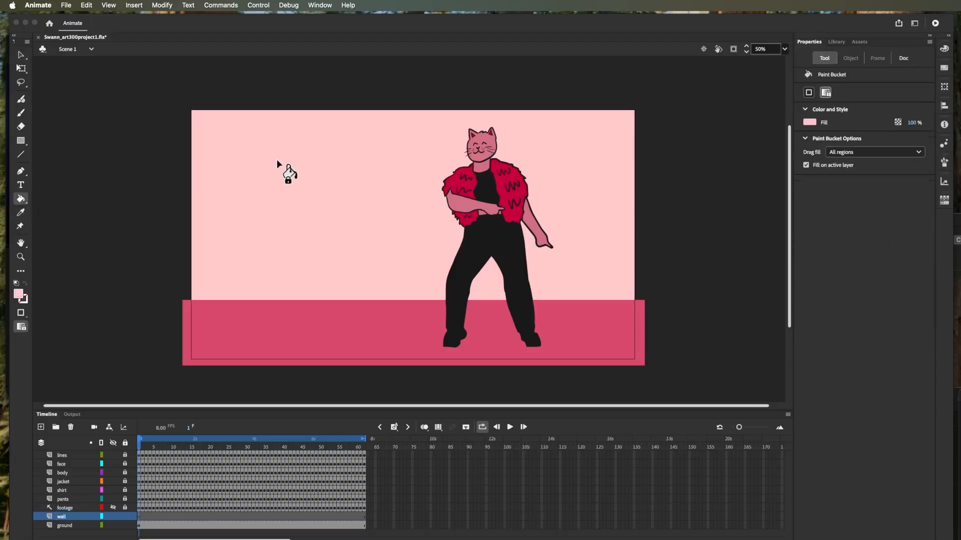
pyautogui.click(21, 141)
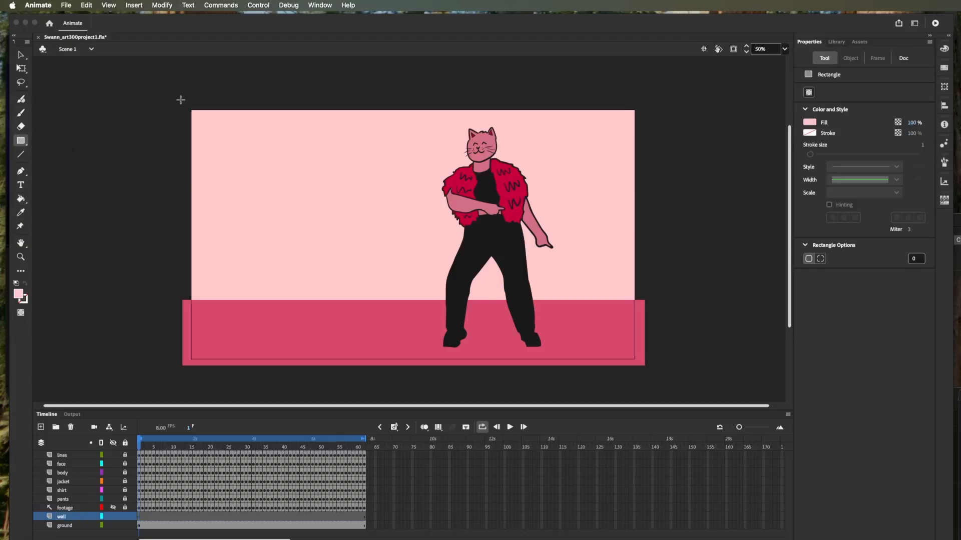
pyautogui.moveTo(182, 103); pyautogui.dragTo(647, 301)
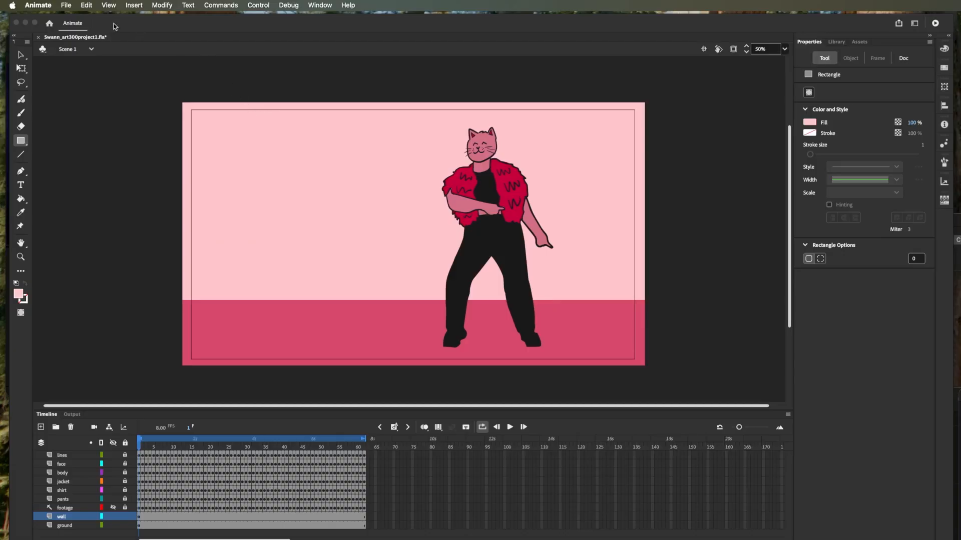
# - Start an animated GIF export and set the image width to 800 px
pyautogui.click(67, 6)
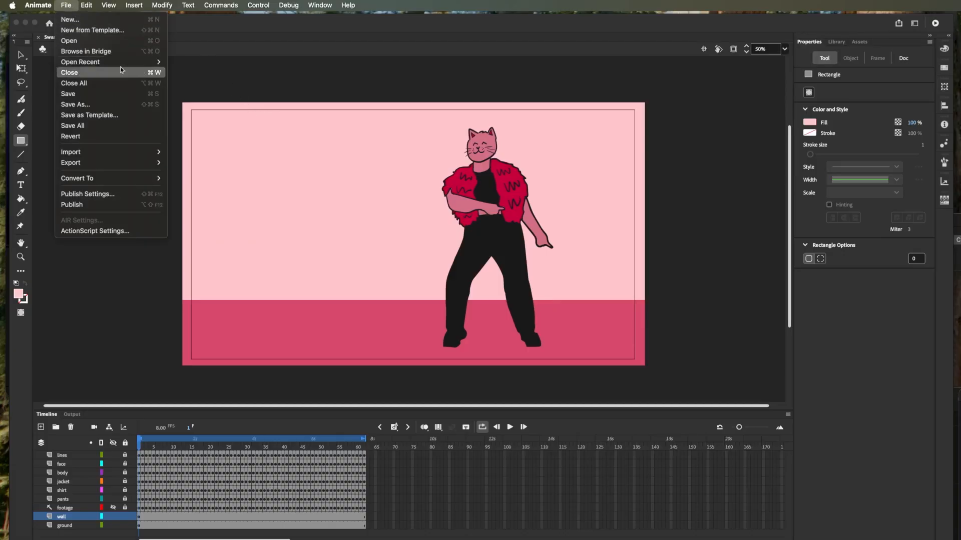
pyautogui.moveTo(142, 171)
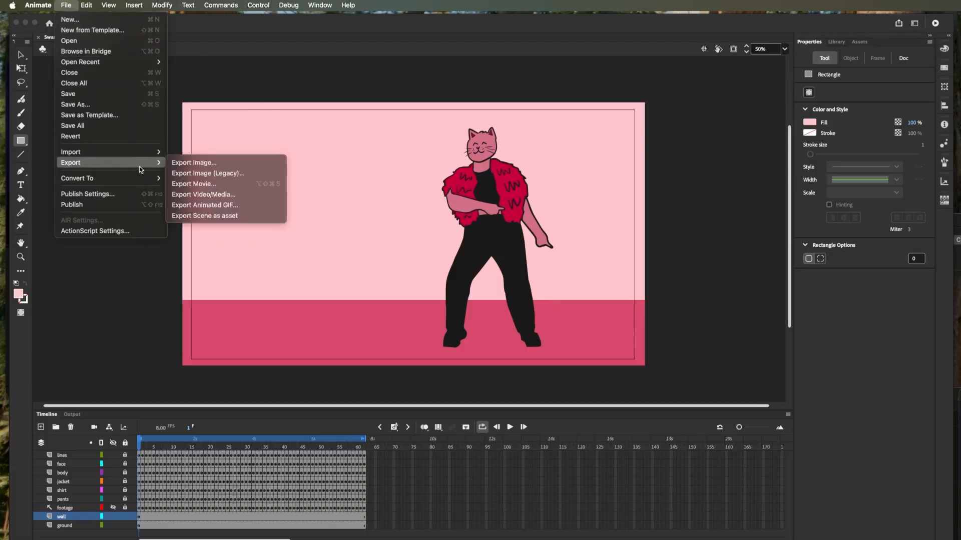
pyautogui.click(214, 206)
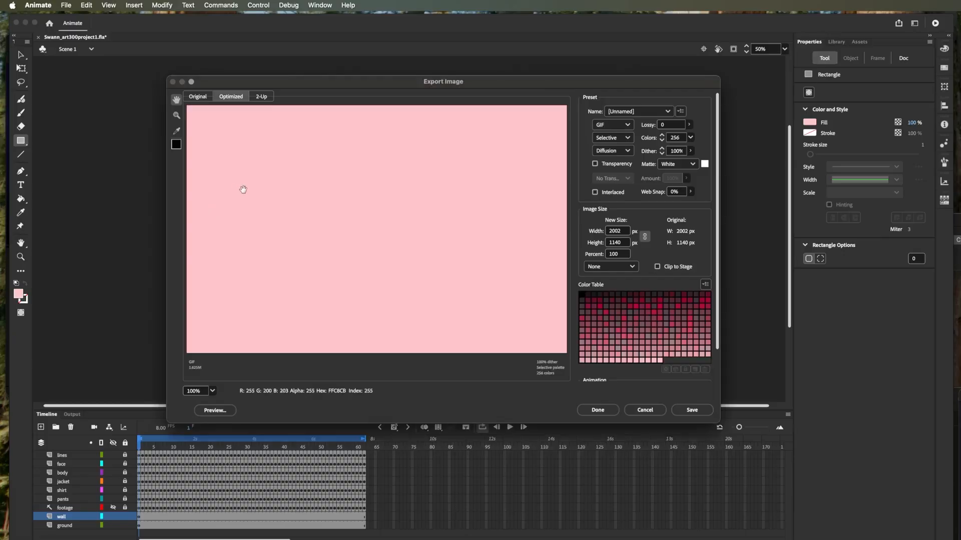
pyautogui.click(616, 231)
pyautogui.moveTo(627, 232); pyautogui.dragTo(601, 232)
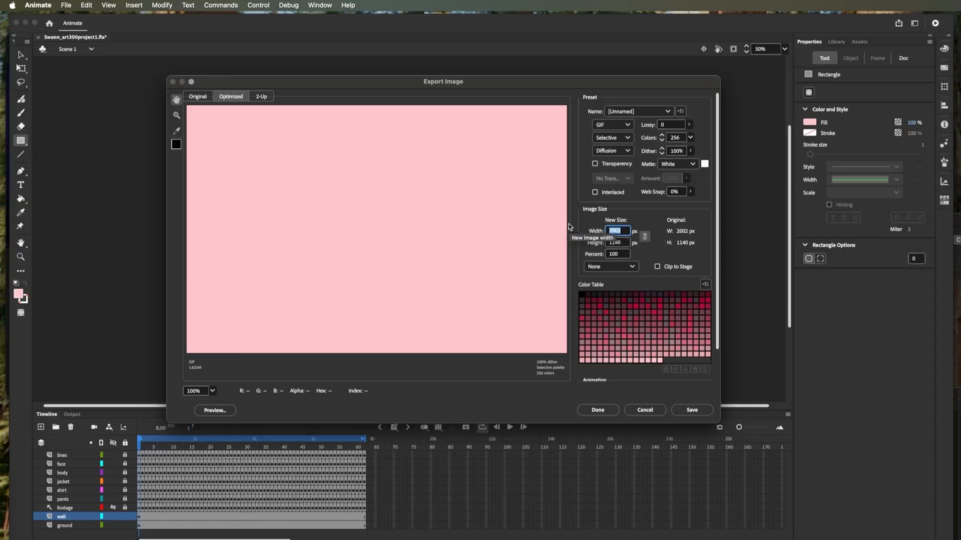
pyautogui.write('600')
pyautogui.press('BackSpace')
pyautogui.press('BackSpace')
pyautogui.press('BackSpace')
pyautogui.write('800')
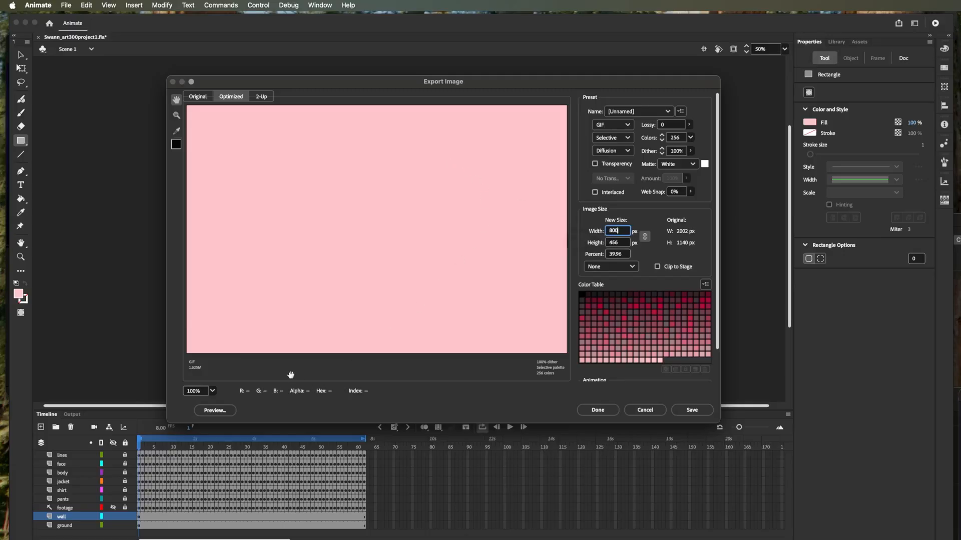
pyautogui.click(487, 371)
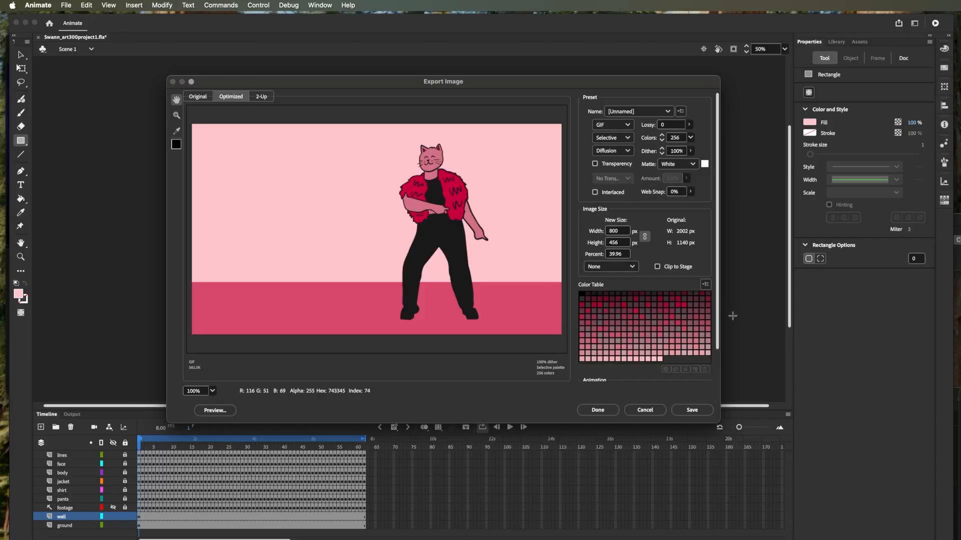
# - Preview the GIF's animation and save it in the Project 1 folder with _crit appended to the file name
pyautogui.moveTo(717, 320); pyautogui.dragTo(718, 379)
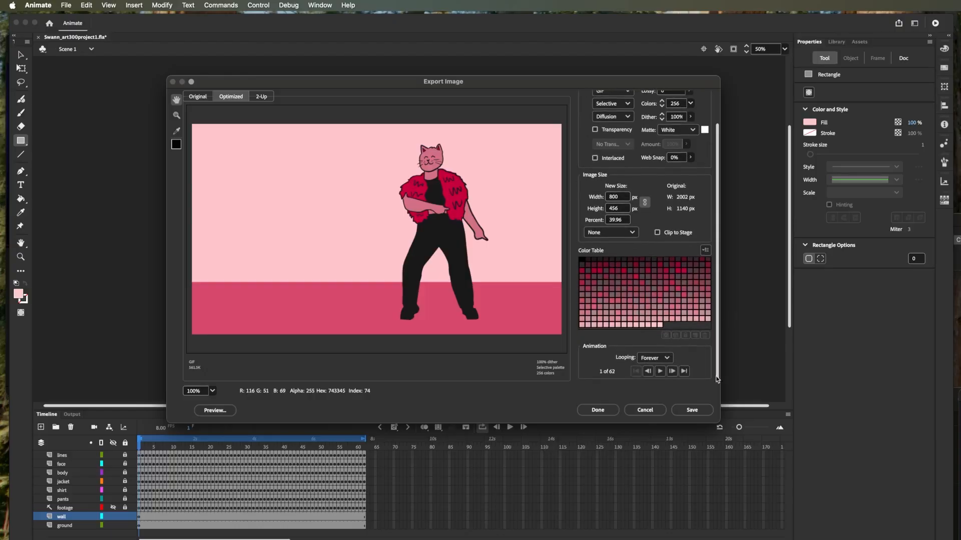
pyautogui.click(659, 374)
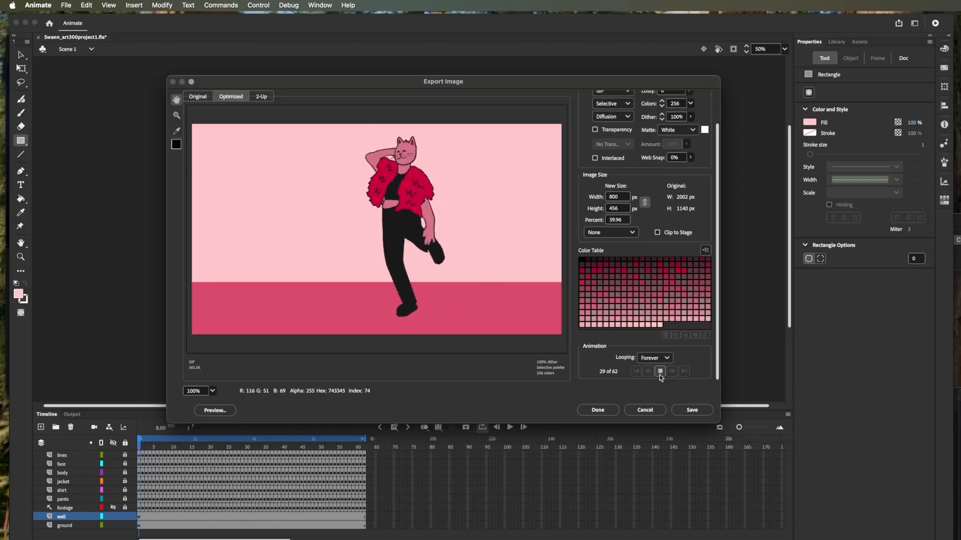
pyautogui.click(683, 407)
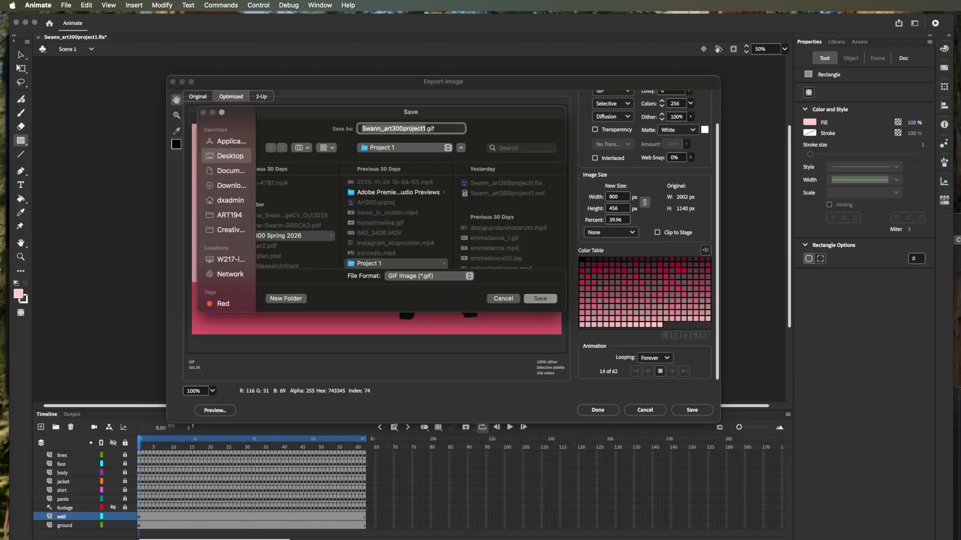
pyautogui.click(424, 128)
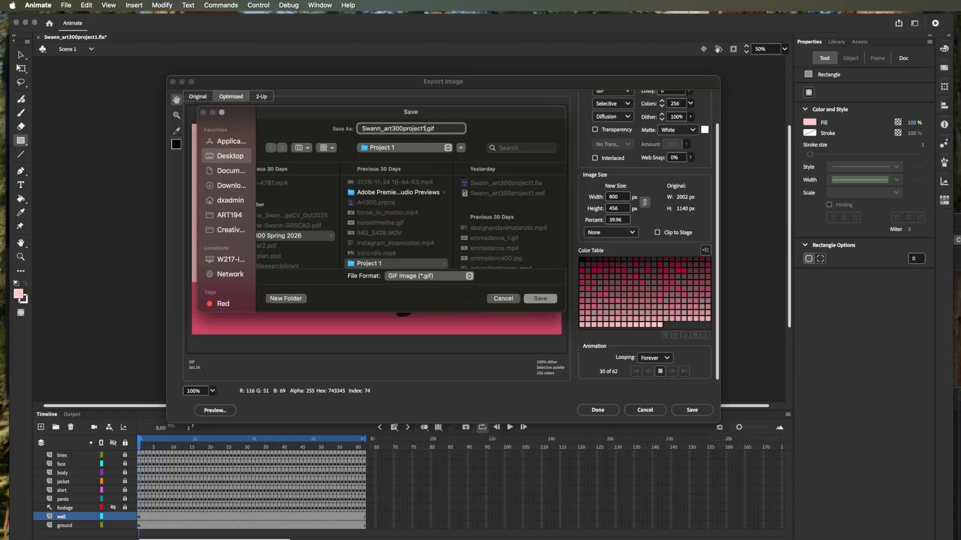
pyautogui.write('_crit')
pyautogui.scroll(-2, 500, 250)
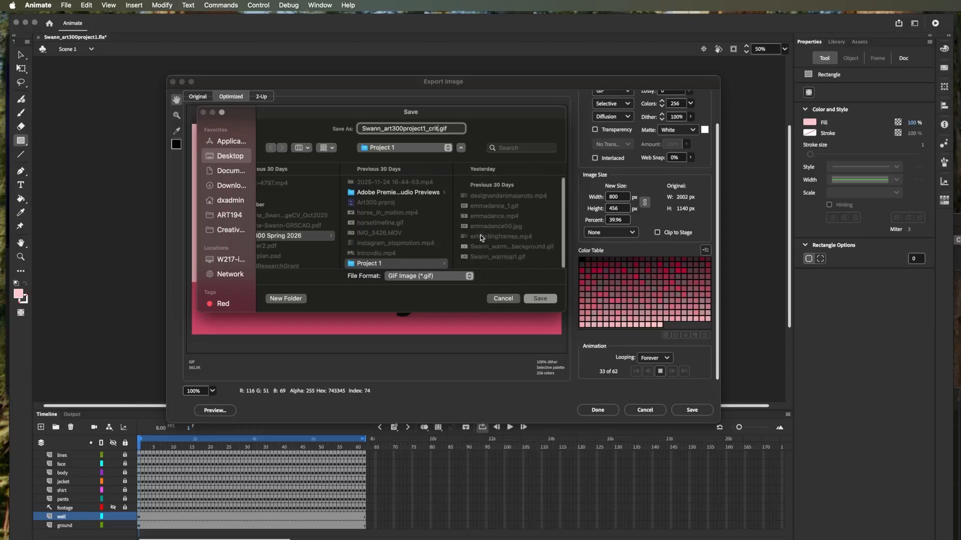
pyautogui.click(543, 296)
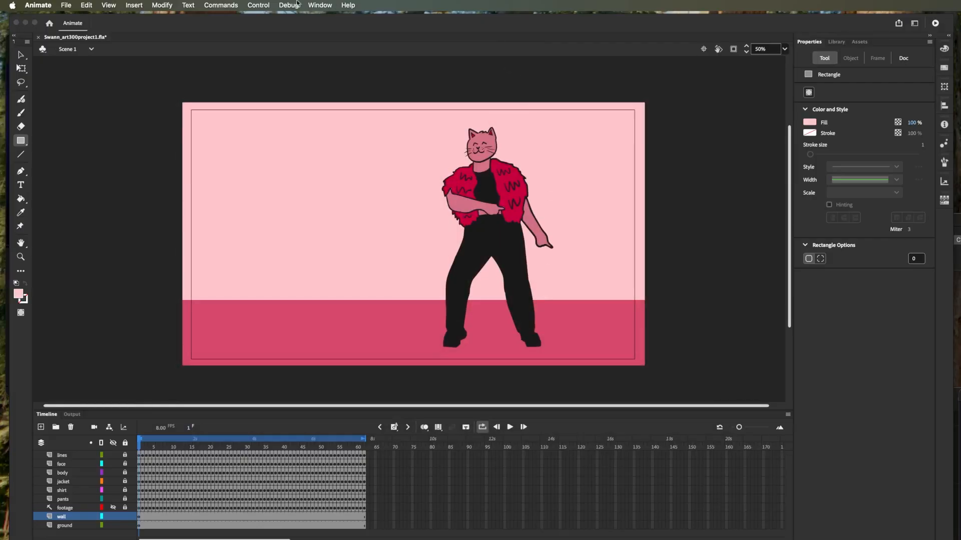
# - Export the entire movie as an H.264 video at 1920 × 1080 px using the YouTube 1080p Full HD preset
pyautogui.click(65, 5)
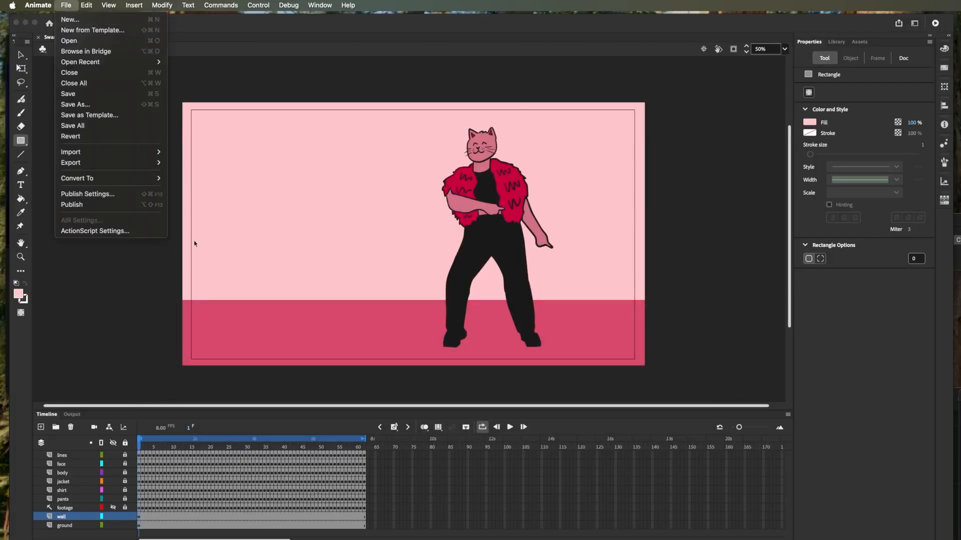
pyautogui.moveTo(161, 165)
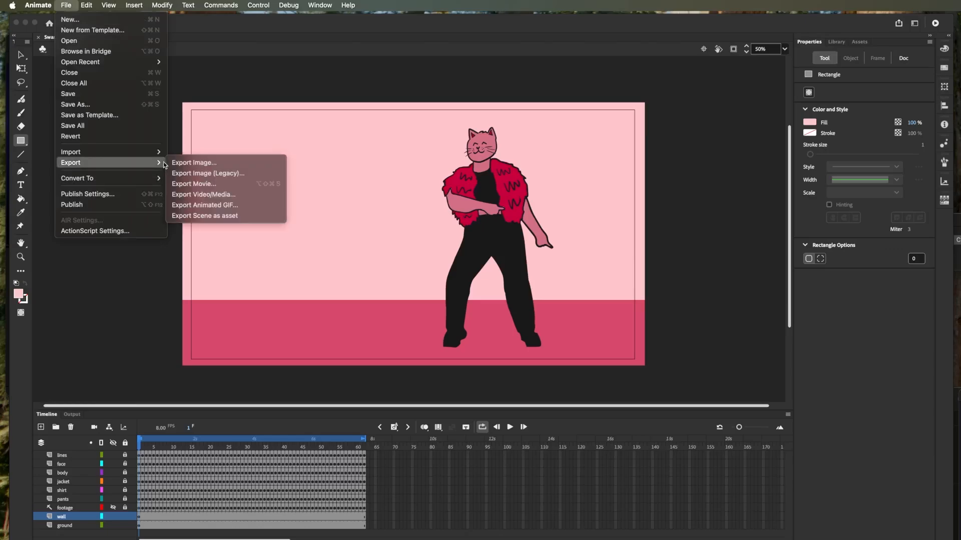
pyautogui.click(222, 195)
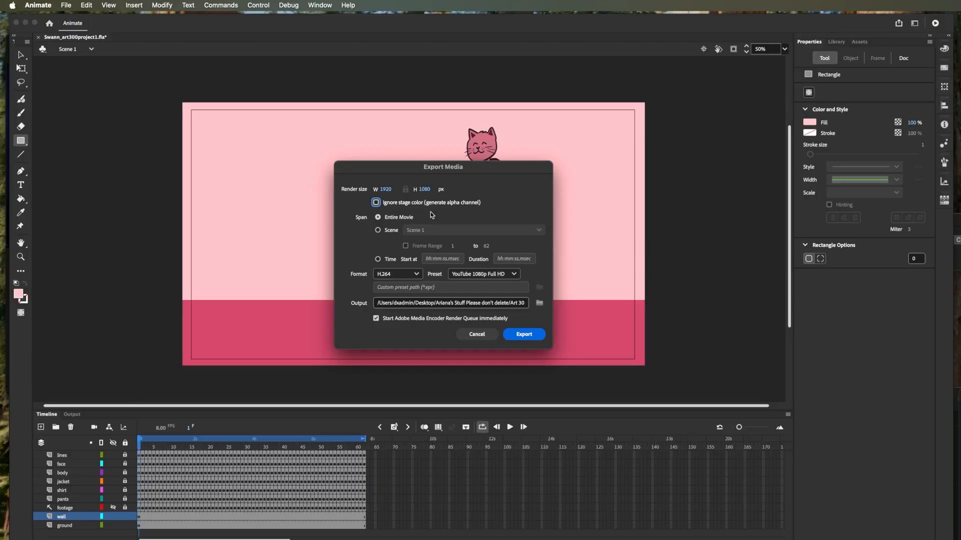
pyautogui.click(378, 230)
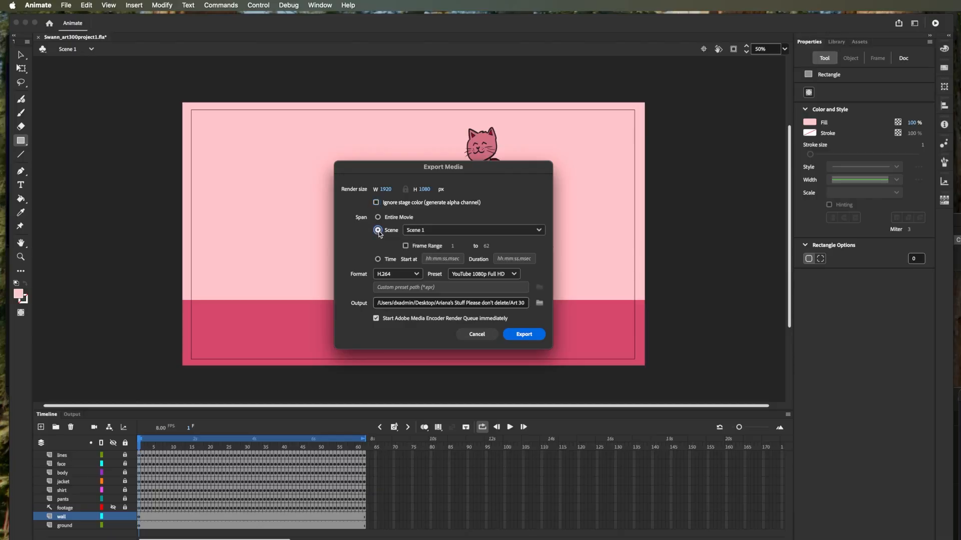
pyautogui.click(377, 217)
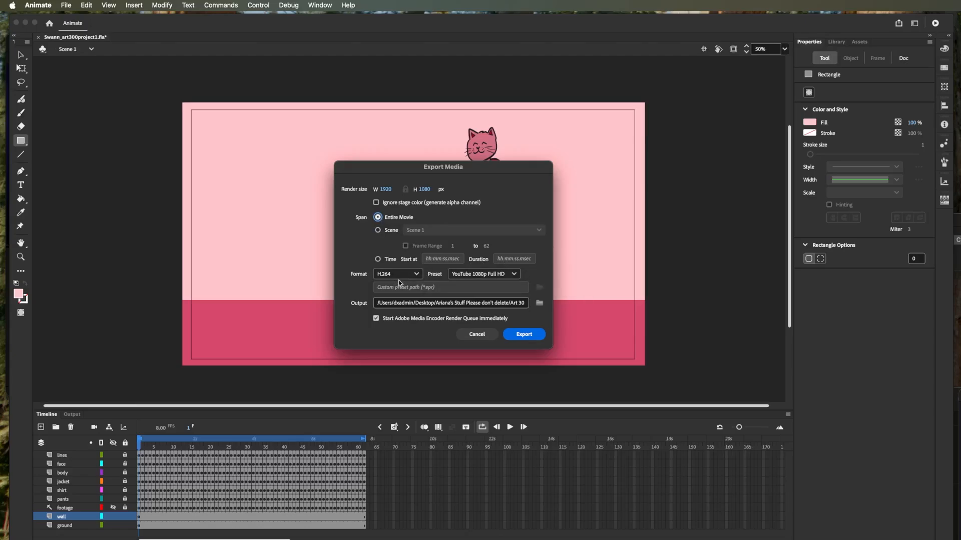
pyautogui.click(477, 276)
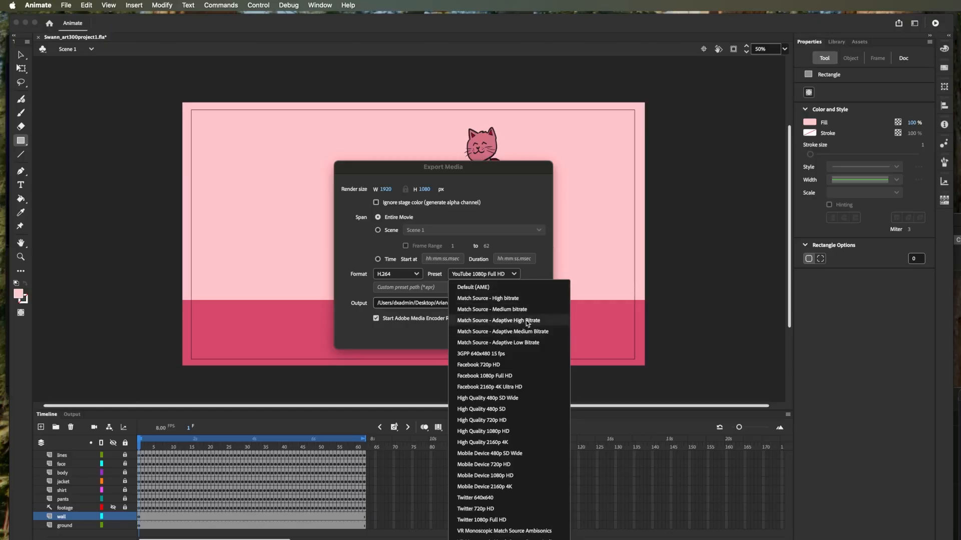
pyautogui.click(363, 254)
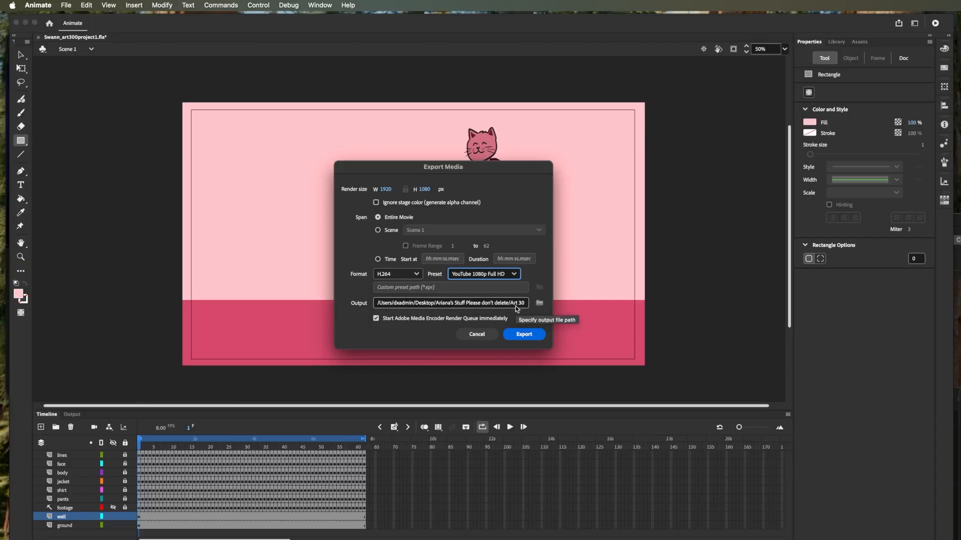
pyautogui.click(523, 334)
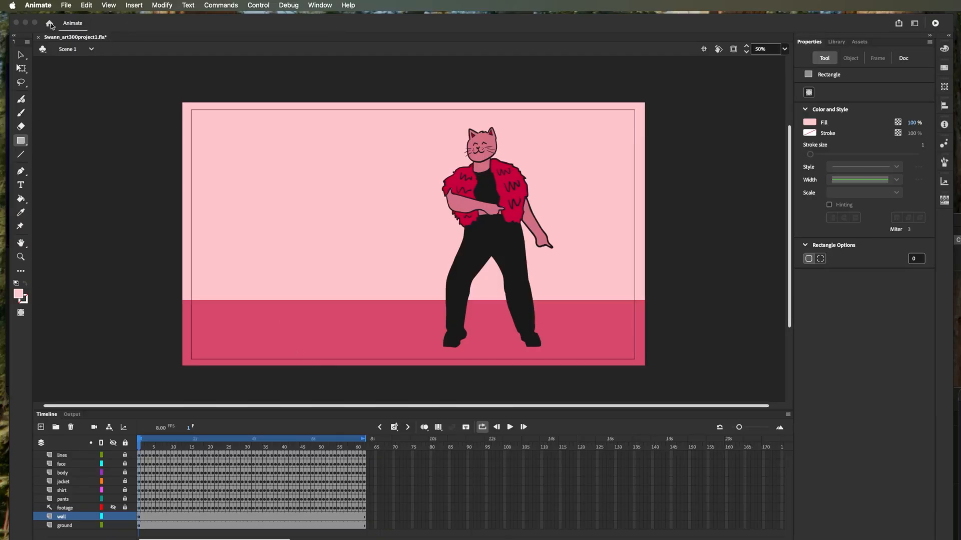
# - Switch to the Canvas course in Safari and start a submission for the Dancing Rotoscope assignment
pyautogui.click(26, 23)
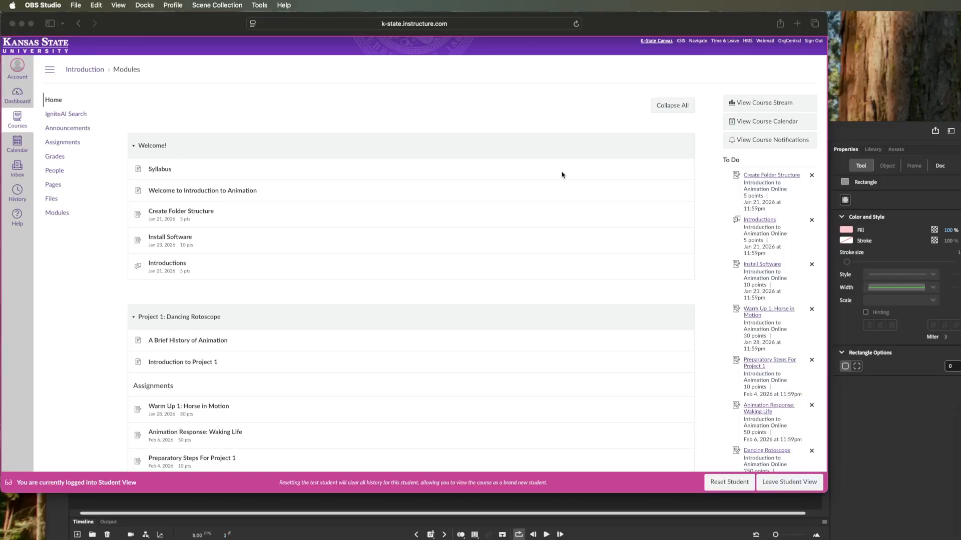
pyautogui.scroll(-6, 322, 198)
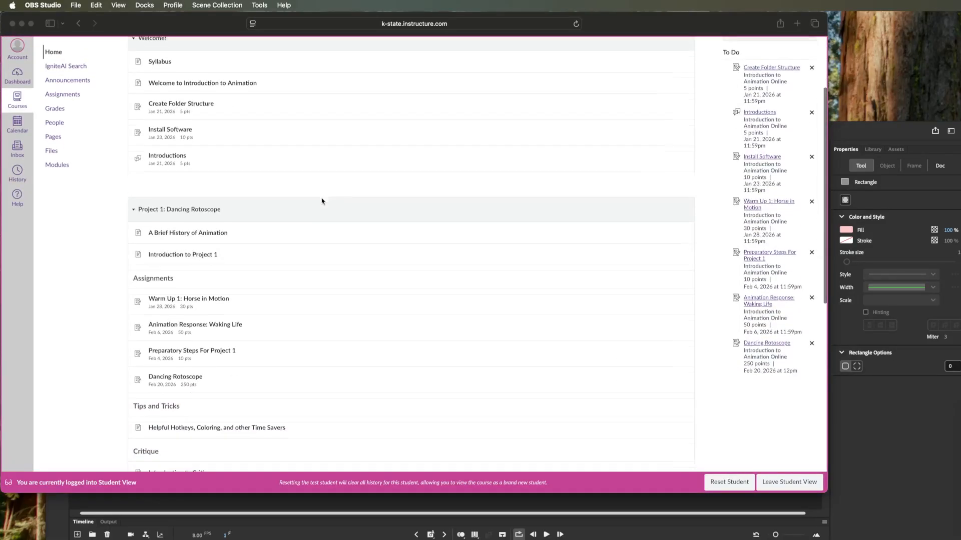
pyautogui.scroll(-1, 325, 196)
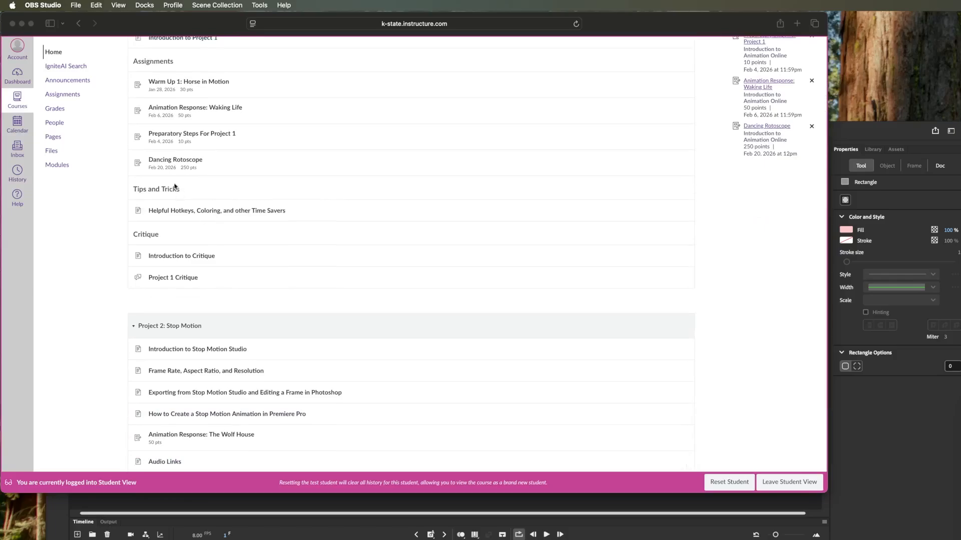
pyautogui.click(175, 160)
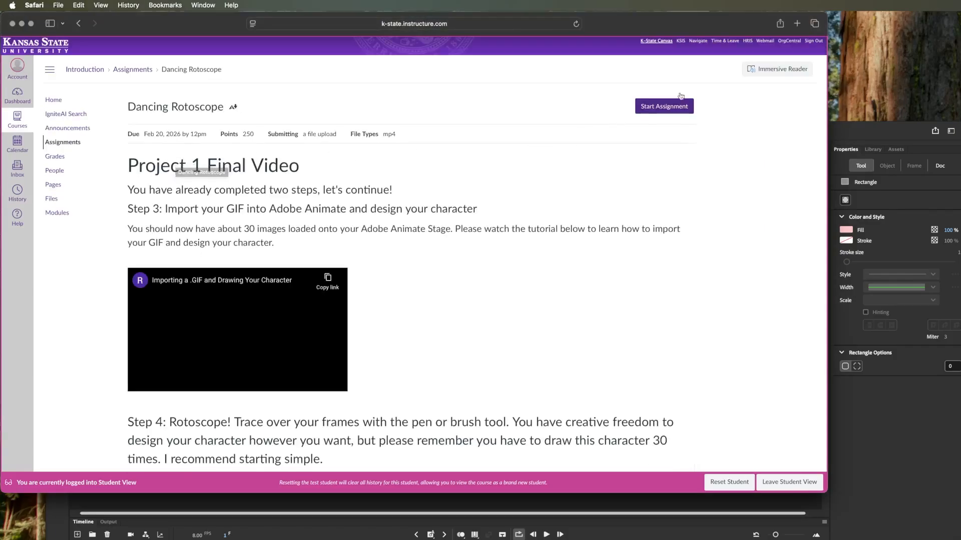
pyautogui.click(660, 106)
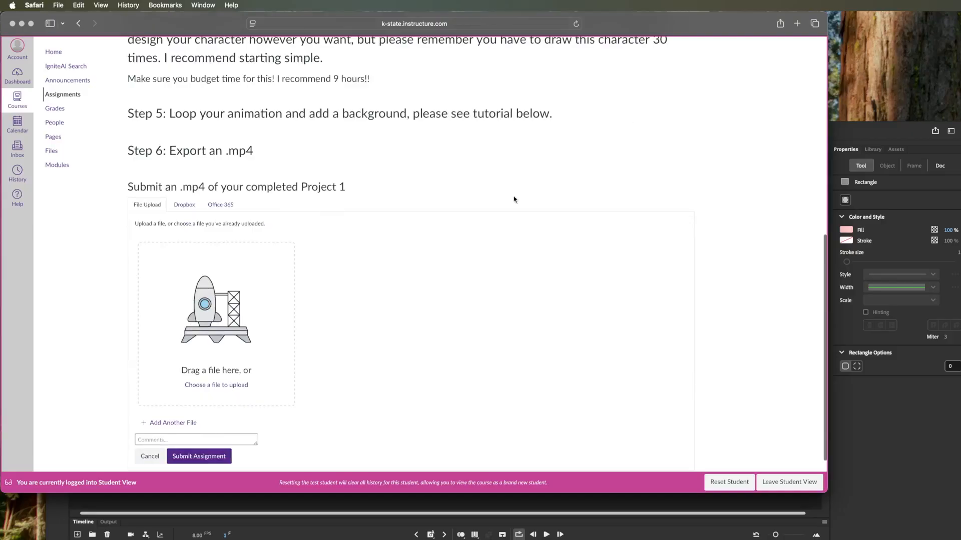
# - Upload today's exported Project 1 MP4 from the Art 300 Spring 2026 folder and submit the assignment
pyautogui.click(266, 333)
pyautogui.click(233, 173)
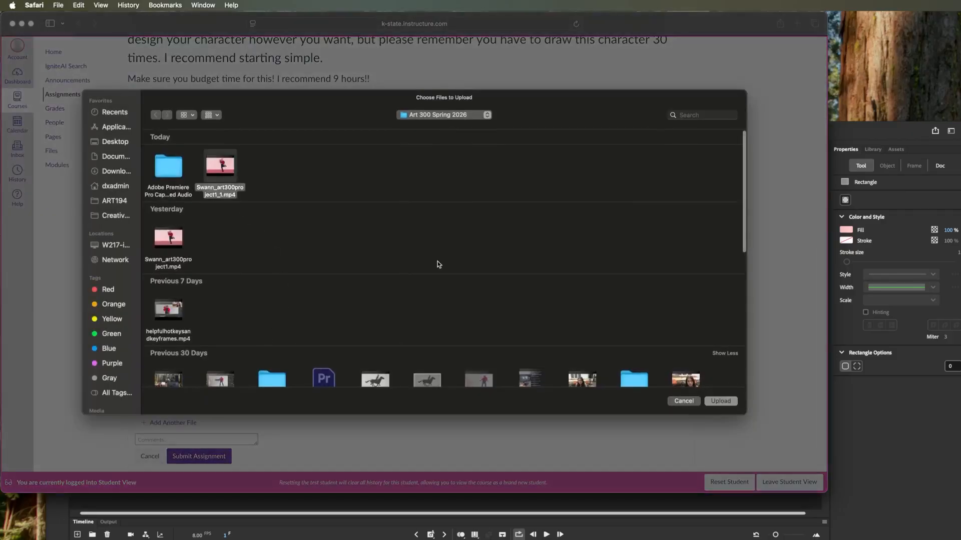
pyautogui.click(725, 402)
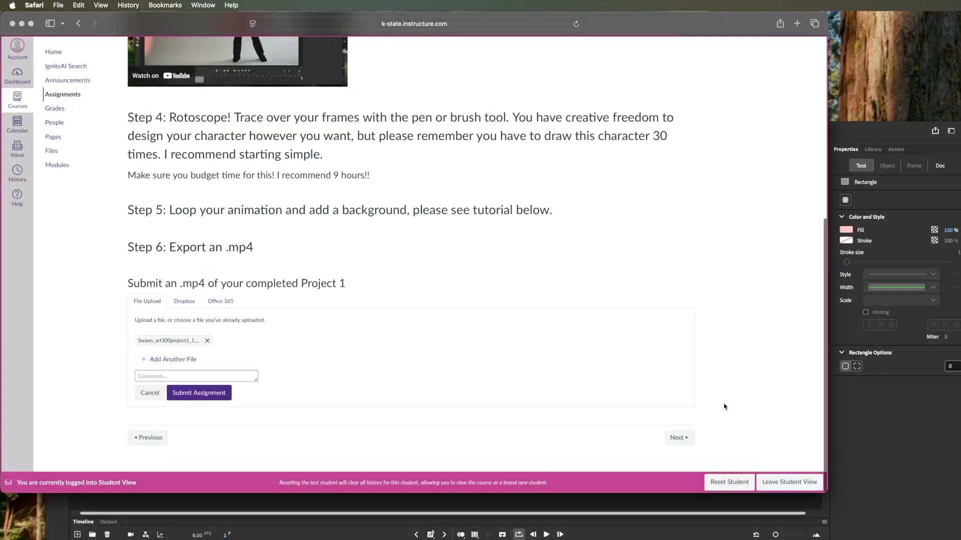
pyautogui.click(205, 394)
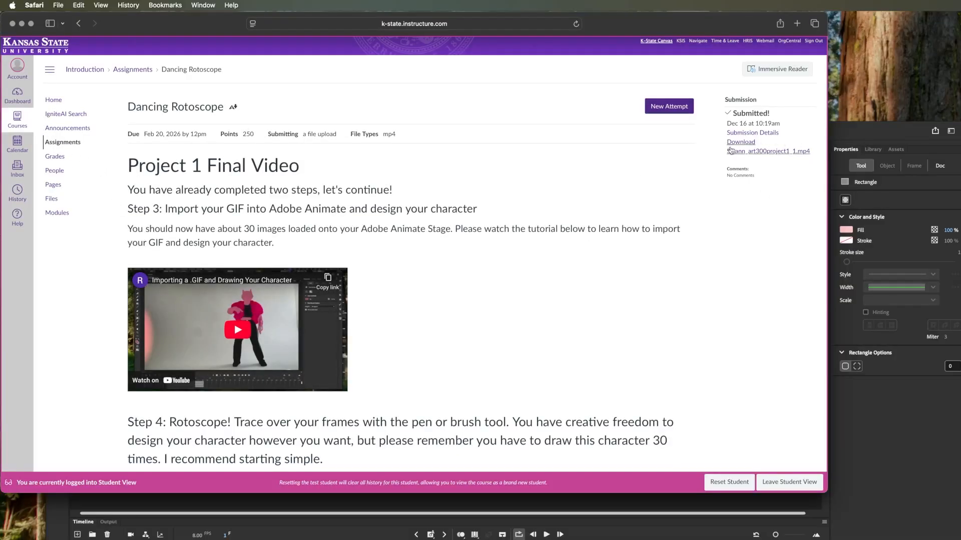
# - Return to the course home page, open the Project 1 Critique discussion and start a reply
pyautogui.click(53, 102)
pyautogui.scroll(-2, 223, 242)
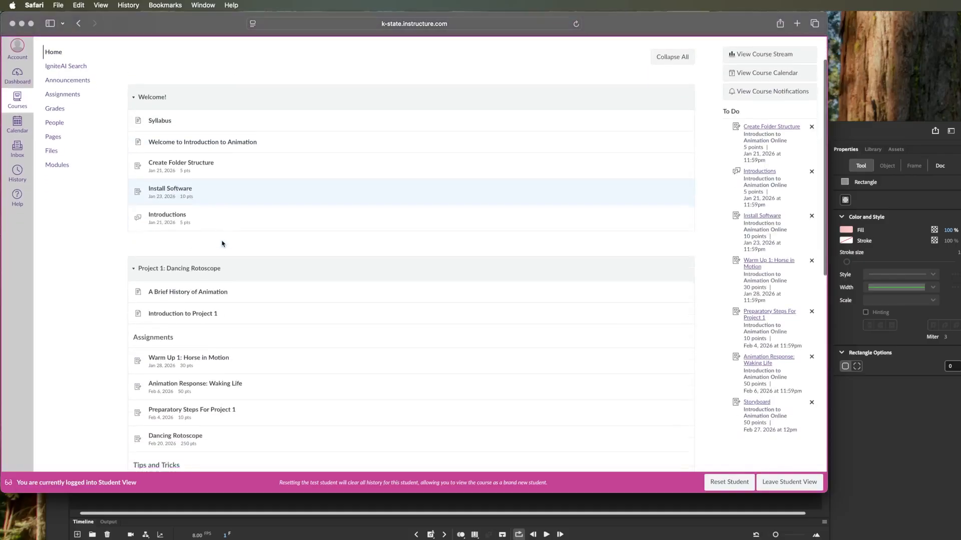
pyautogui.scroll(-15, 223, 243)
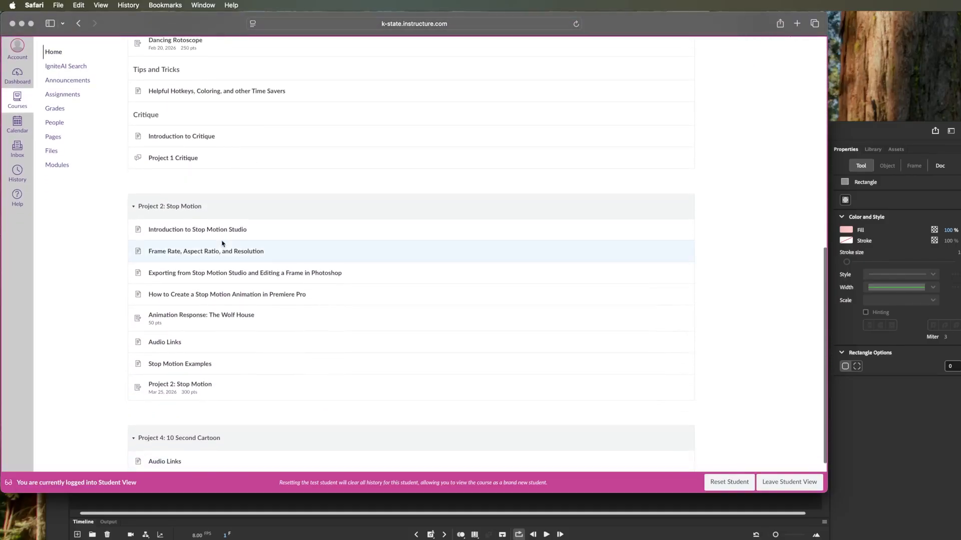
pyautogui.scroll(5, 223, 244)
pyautogui.click(201, 298)
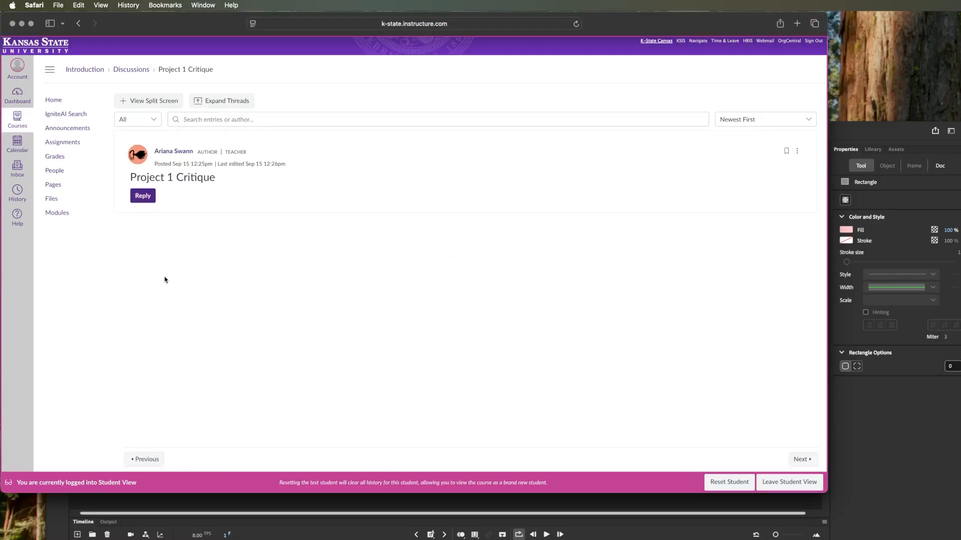
pyautogui.click(142, 198)
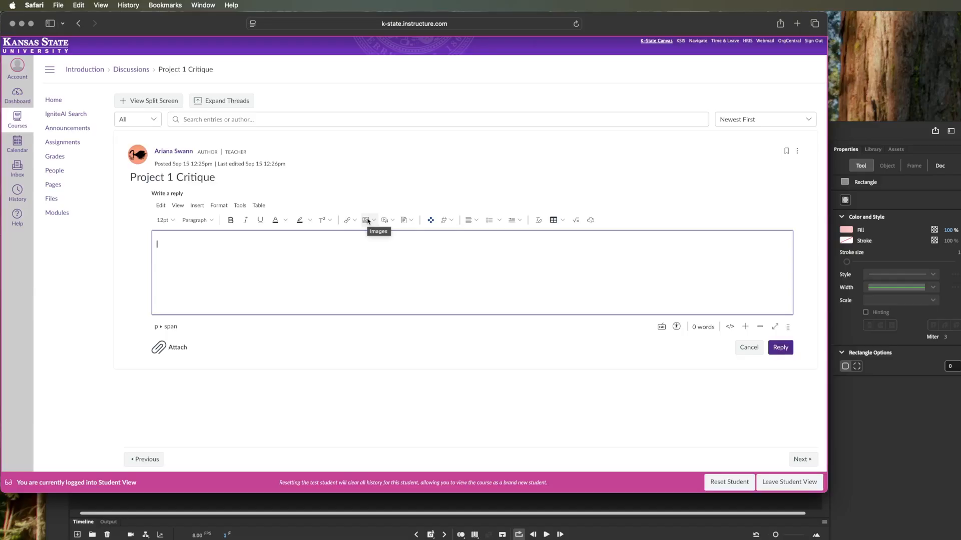
# - Load the Project 1 GIF ending in _crit as an image upload for the reply and close the upload dialog without submitting
pyautogui.click(367, 221)
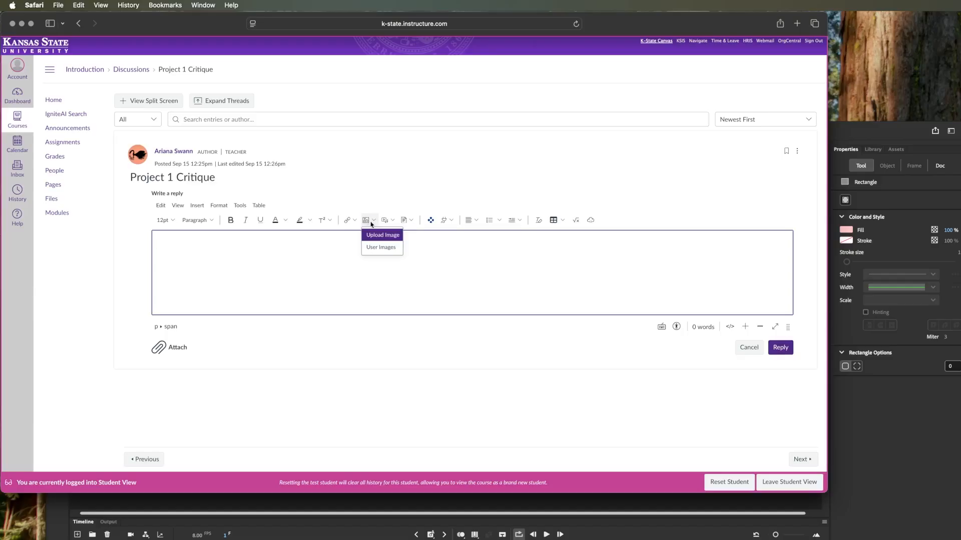
pyautogui.click(378, 236)
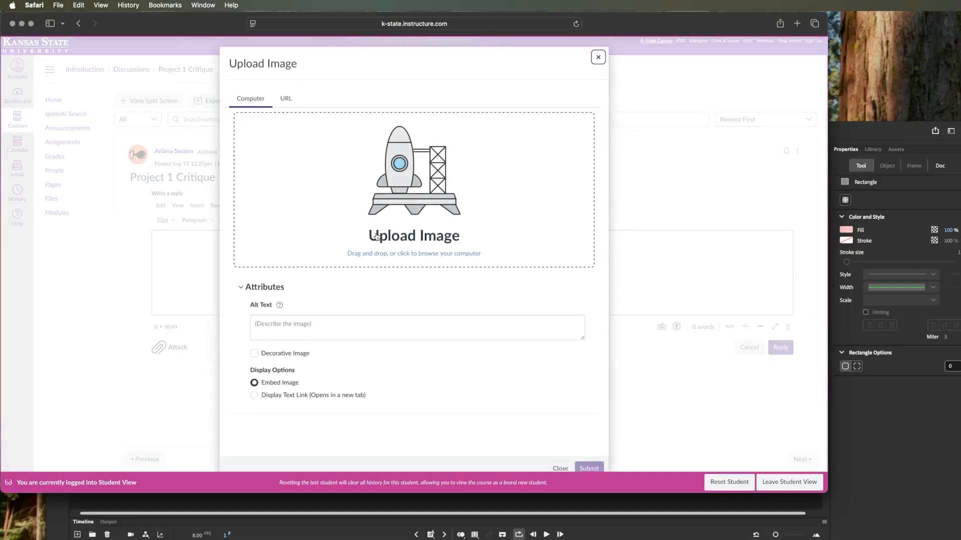
pyautogui.click(360, 194)
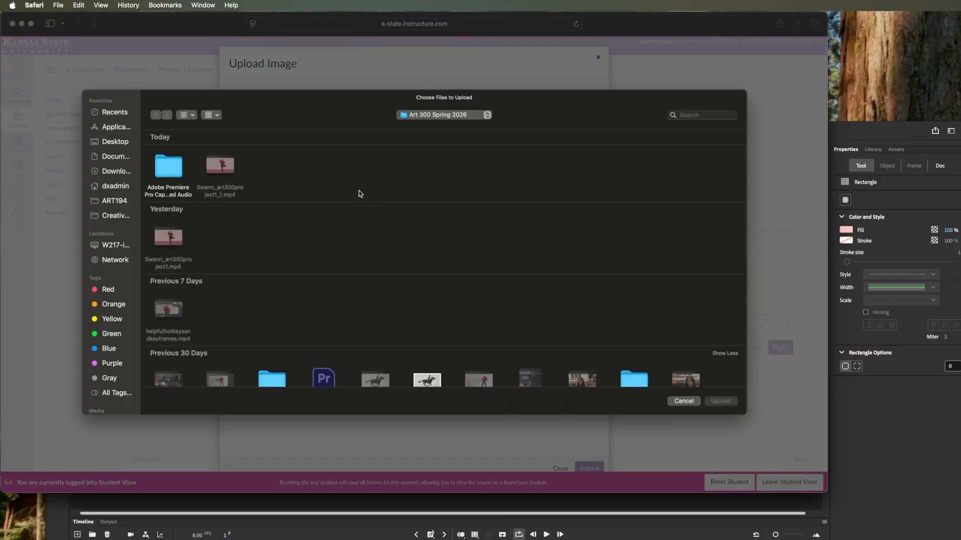
pyautogui.scroll(-5, 355, 209)
pyautogui.scroll(-2, 354, 209)
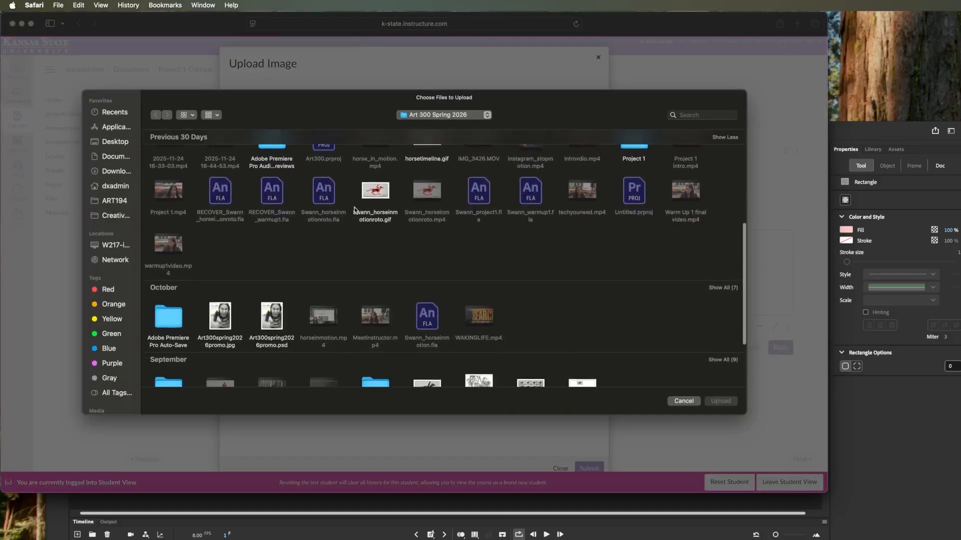
pyautogui.scroll(10, 354, 209)
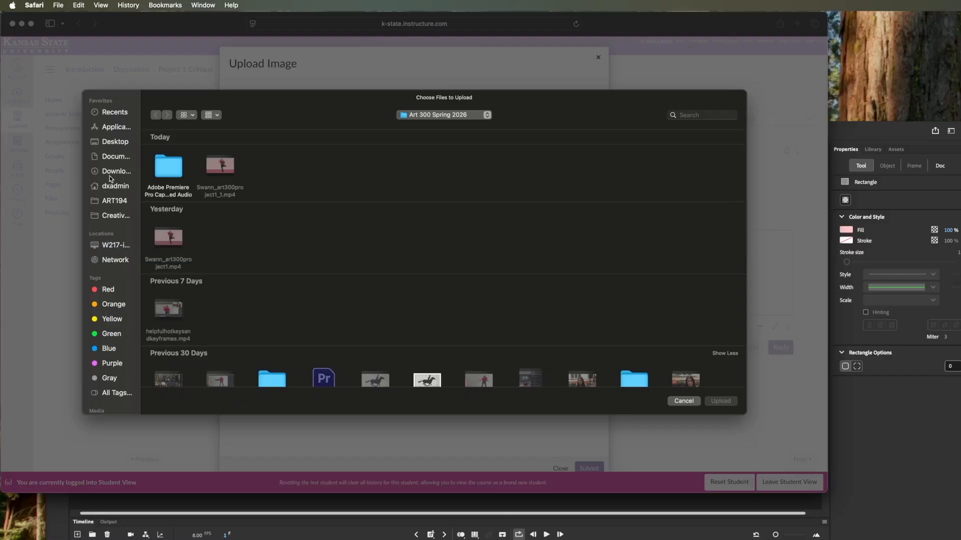
pyautogui.click(114, 145)
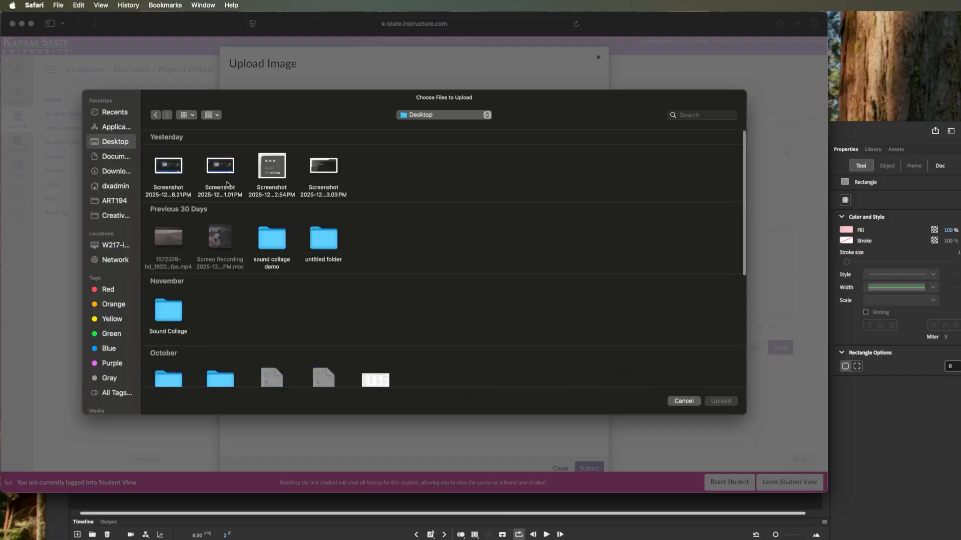
pyautogui.scroll(-3, 291, 221)
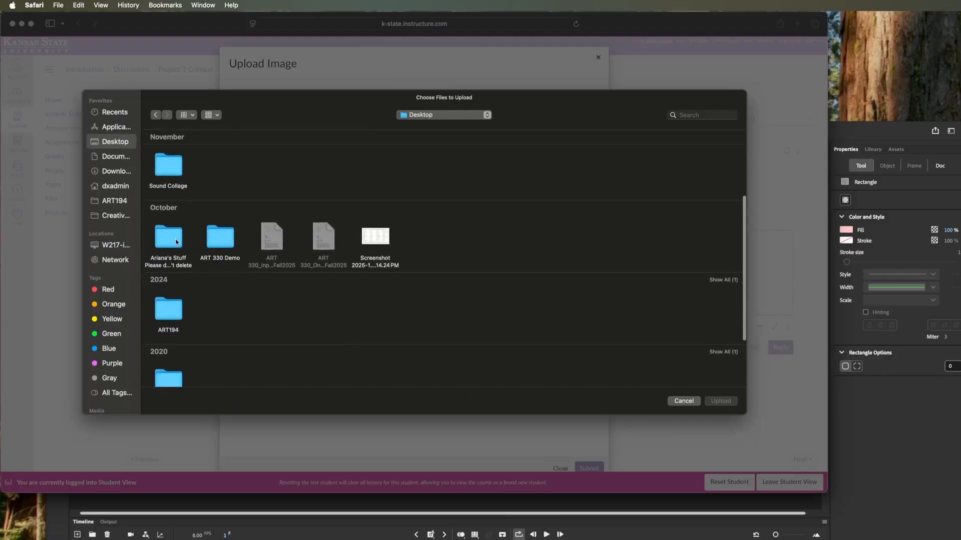
pyautogui.doubleClick(176, 244)
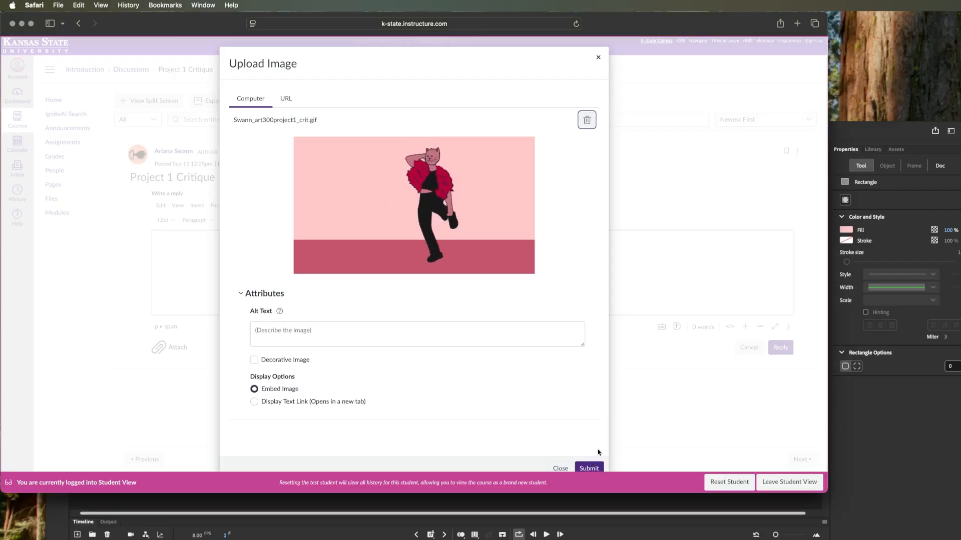
pyautogui.click(560, 469)
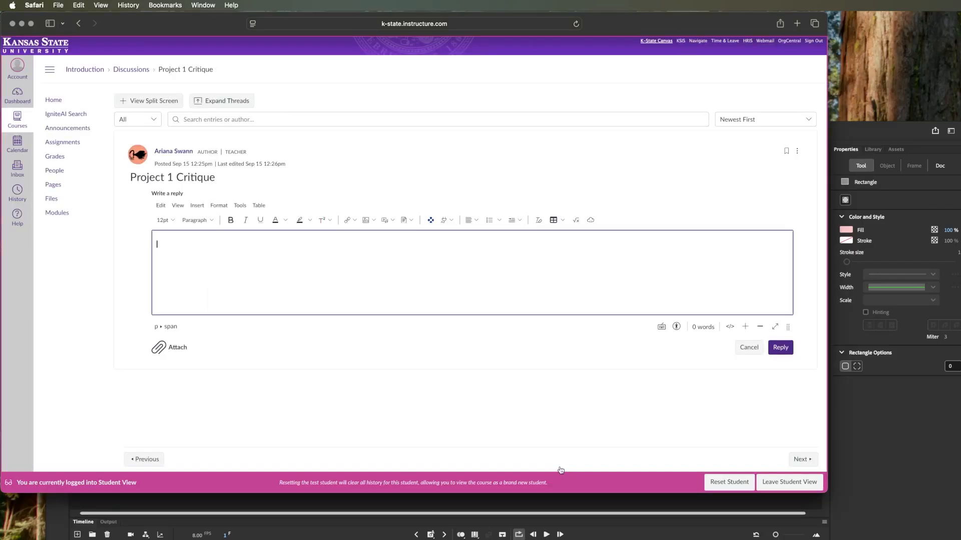
pyautogui.scroll(-2, 471, 418)
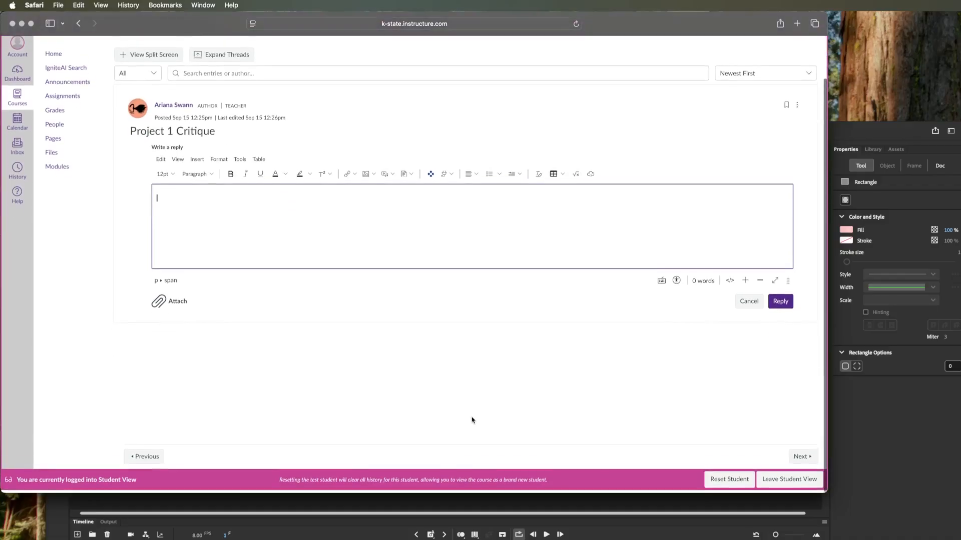